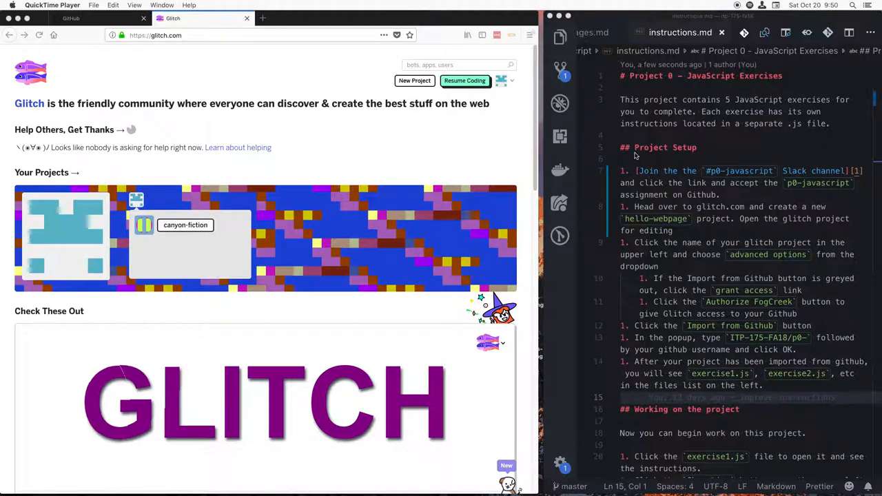
- Switch to Slack and land in the #p0-javascript channel
key(super+Tab)
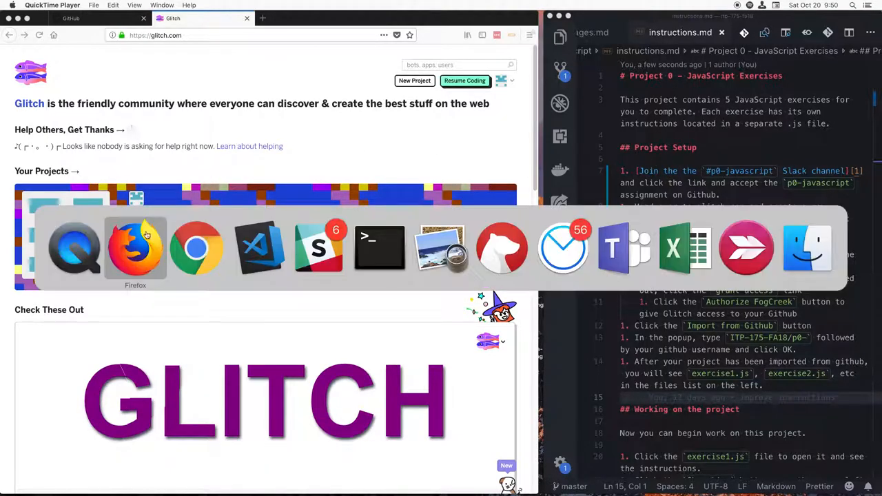
key(super+Tab)
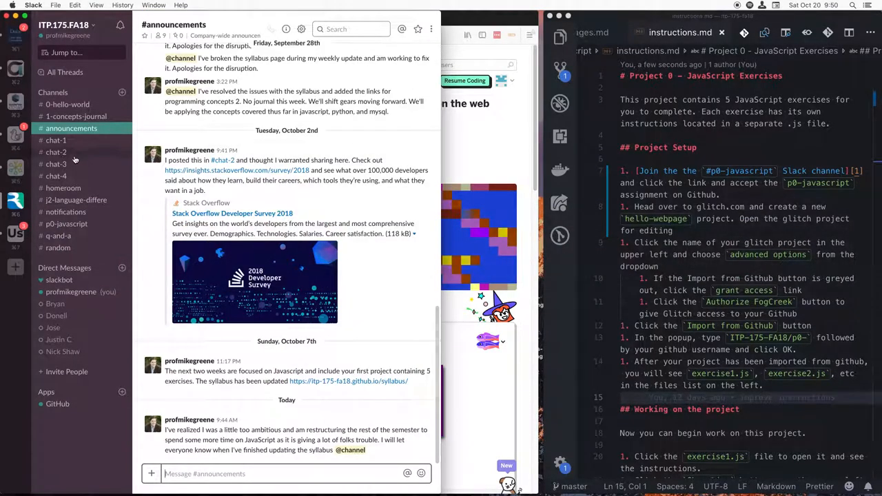
click(66, 224)
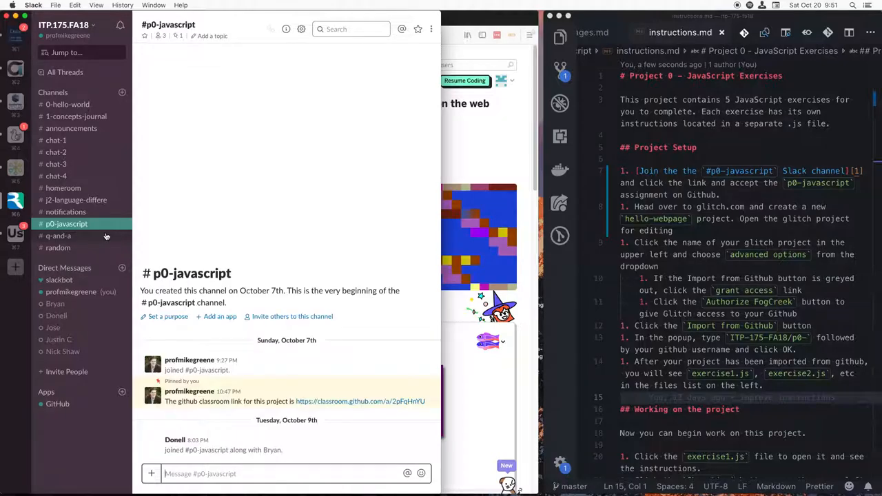
click(53, 93)
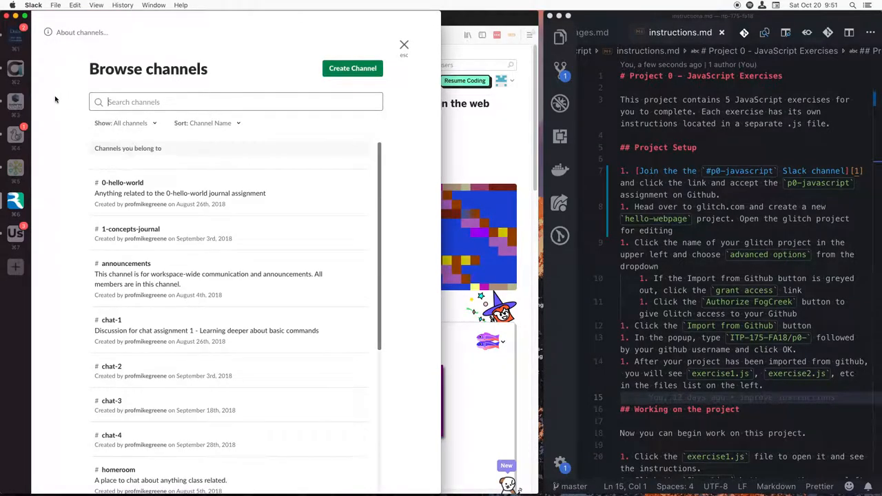
click(404, 46)
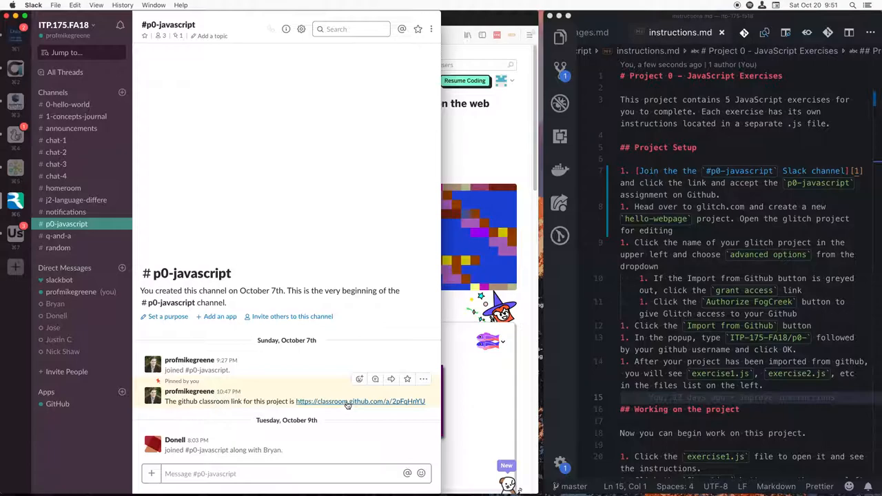
- Copy the pinned GitHub Classroom invitation link from the channel
click(347, 402)
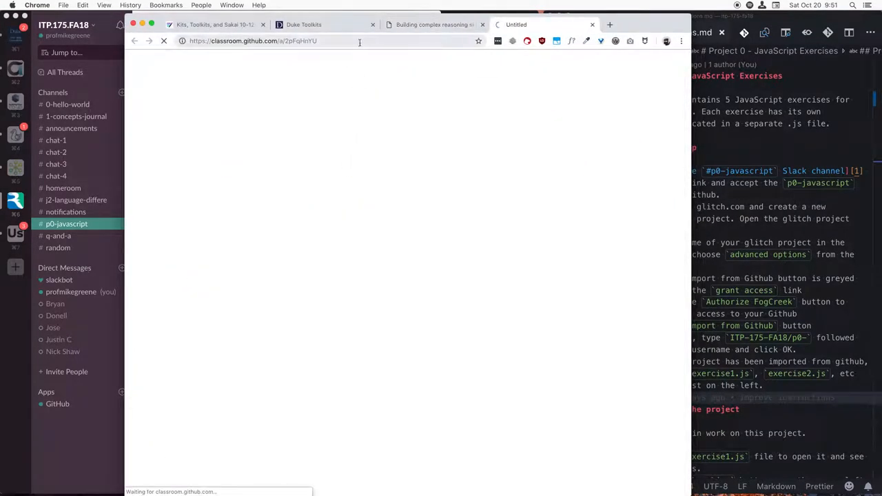
click(143, 24)
right_click(346, 402)
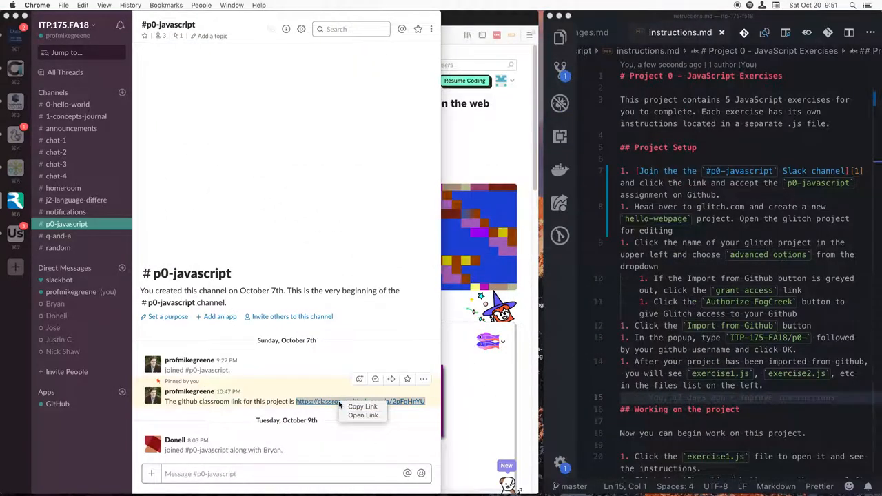
click(359, 408)
- Accept the classroom invitation in a new Firefox tab and open the created assignment repository
key(super+Tab)
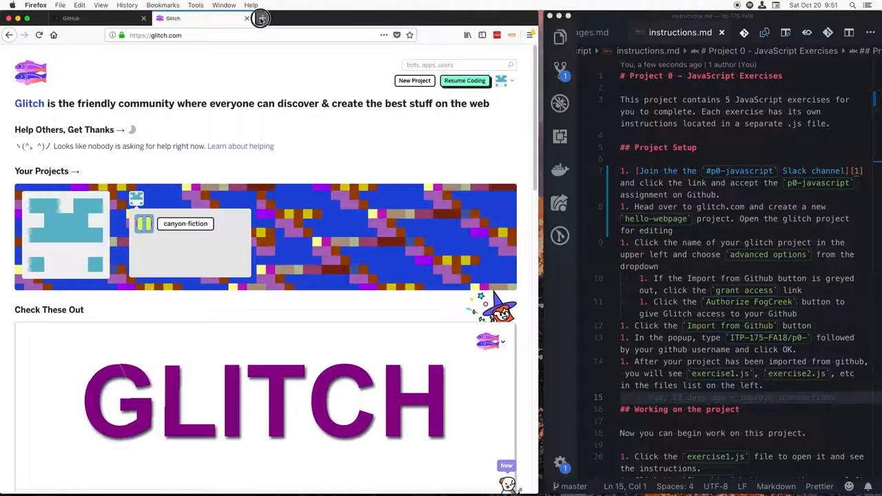
click(262, 18)
text(https://classroom.github.com/a/2pFqHnYU)
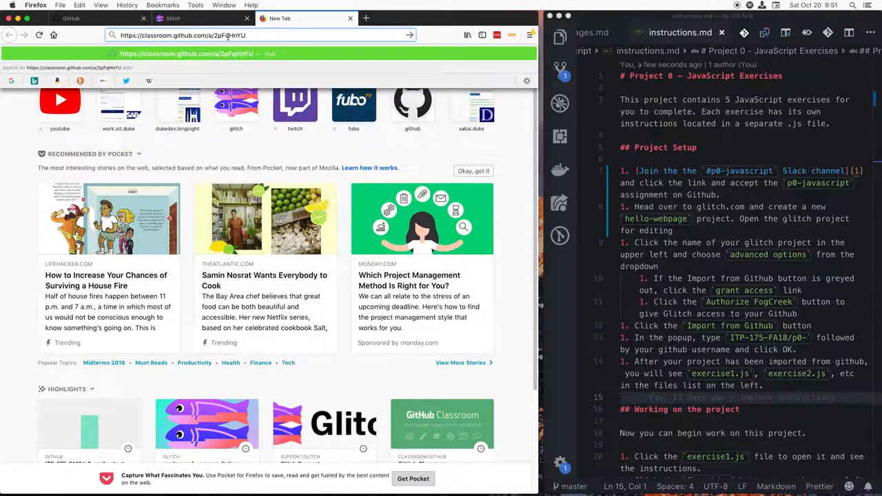
key(Return)
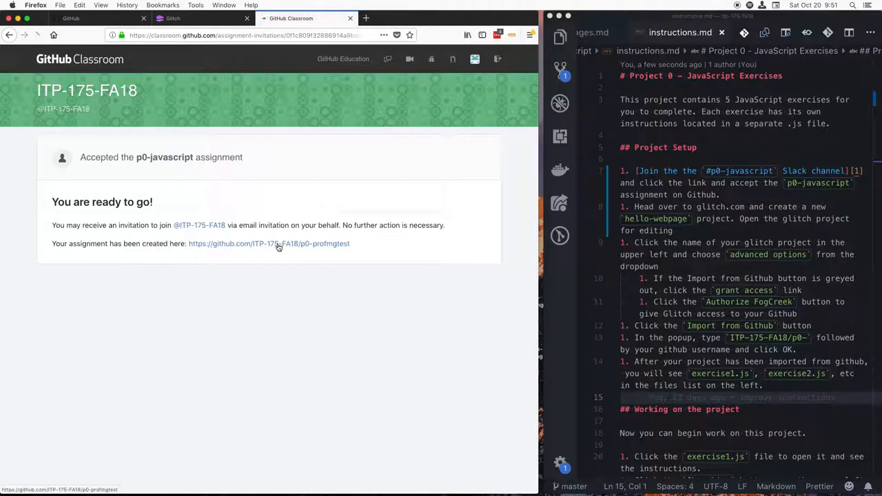
click(279, 246)
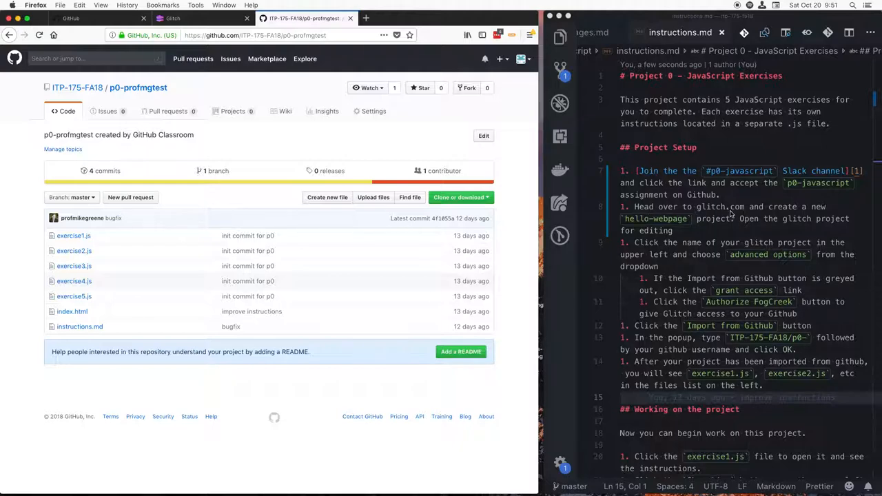
- Return to the Glitch tab and open your profile page from the avatar menu
click(183, 21)
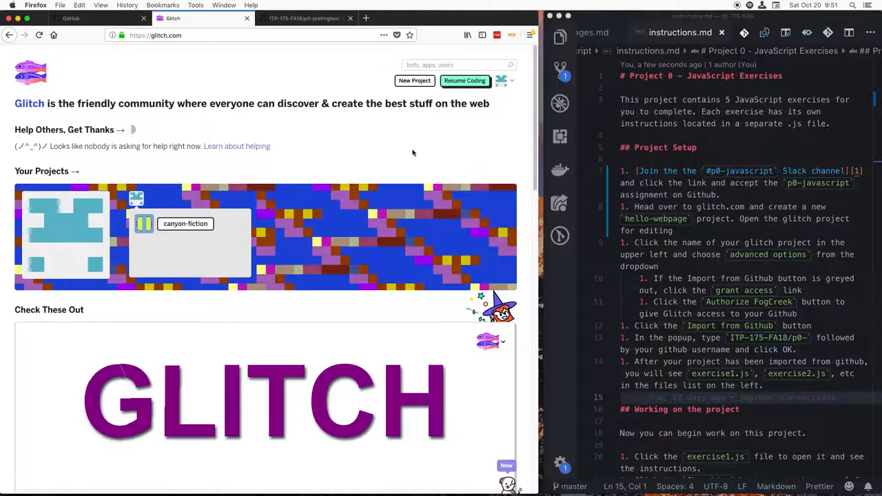
click(513, 83)
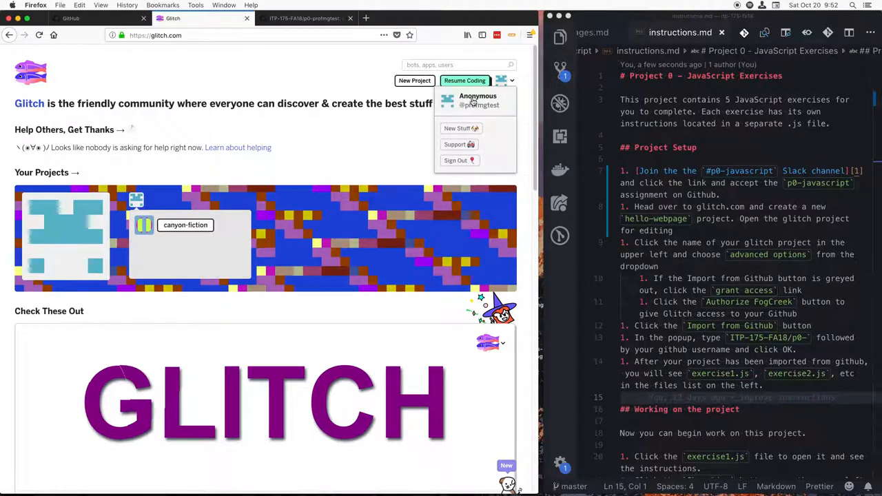
click(476, 102)
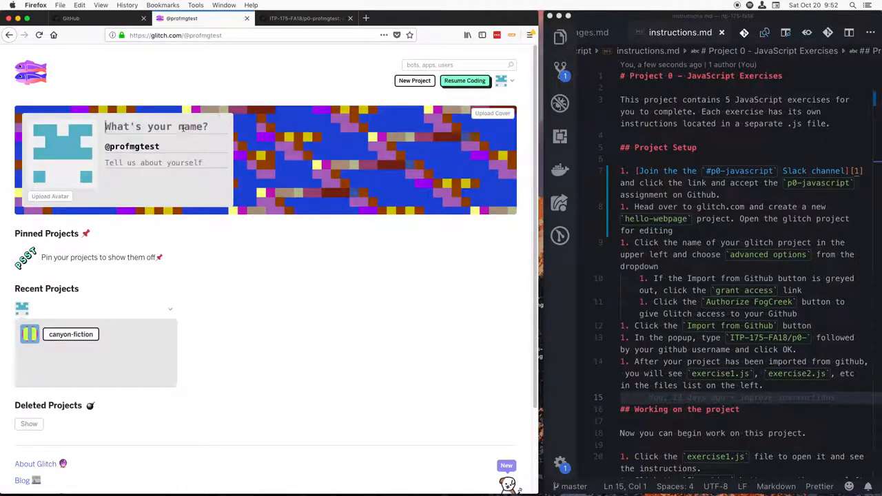
text(Michael )
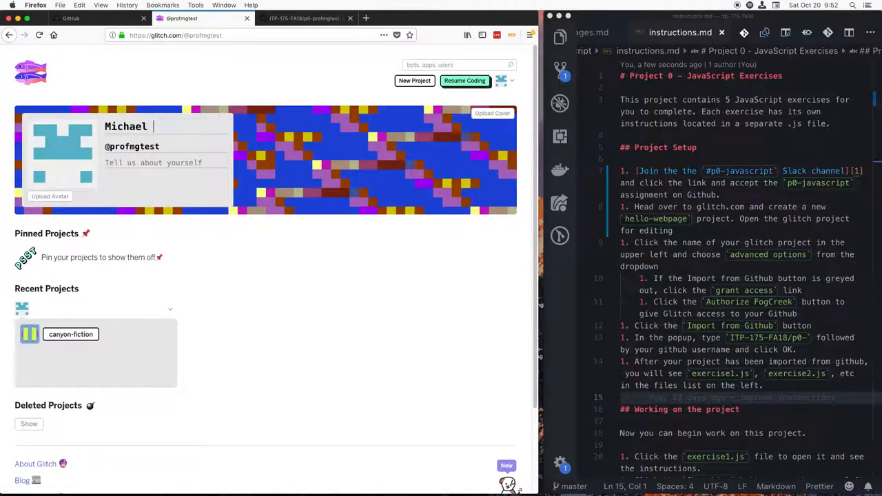
text(Greene)
- Start a new Glitch project from the hello-webpage template
click(30, 72)
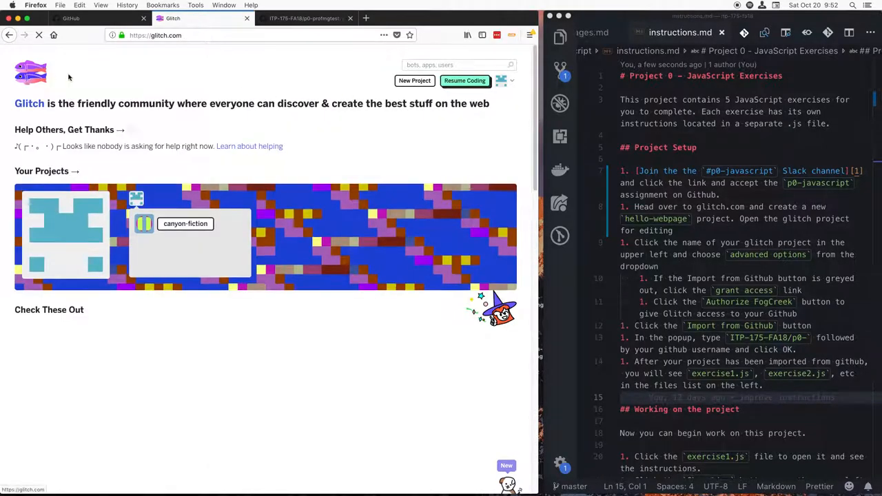
click(415, 81)
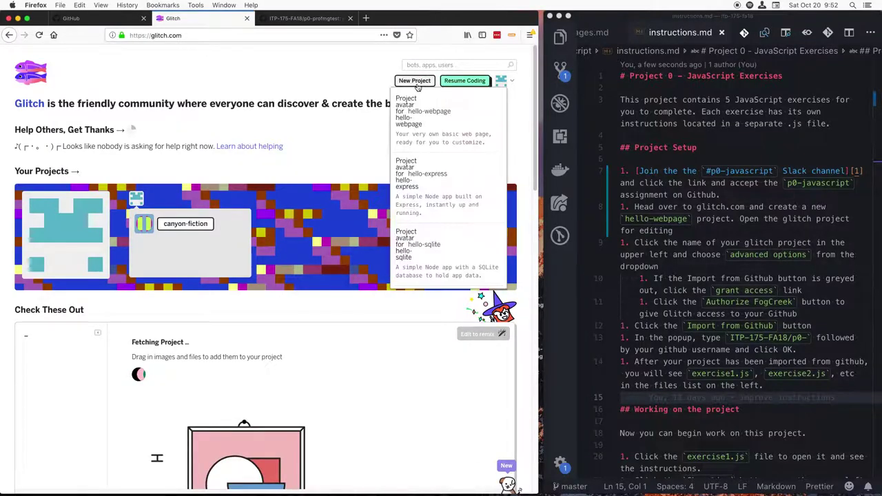
click(452, 115)
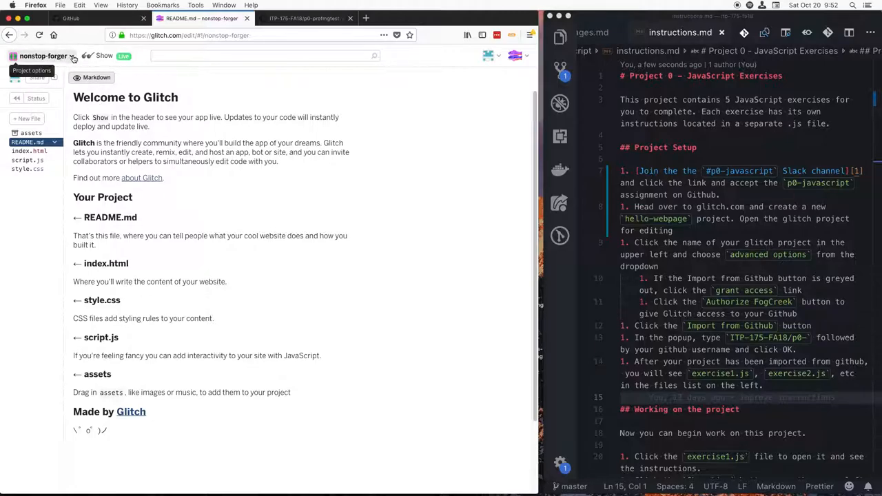
- Review the project's advanced options and try Import from GitHub before access is granted
click(71, 58)
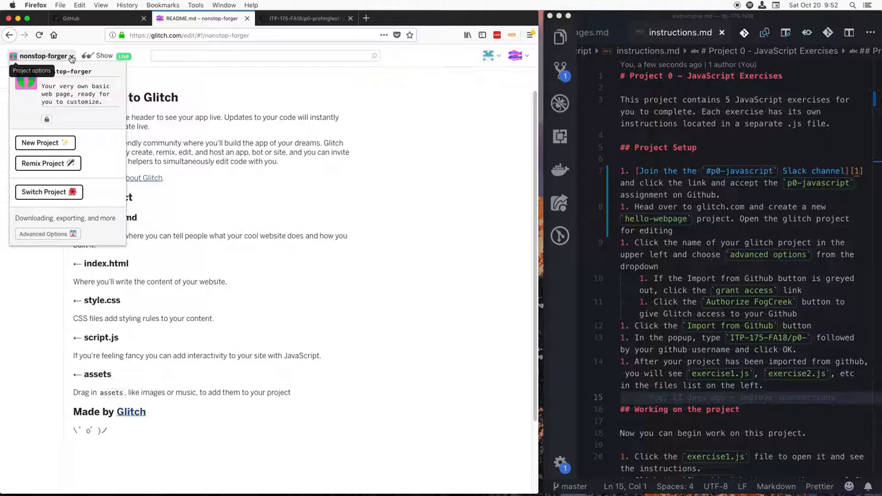
click(50, 235)
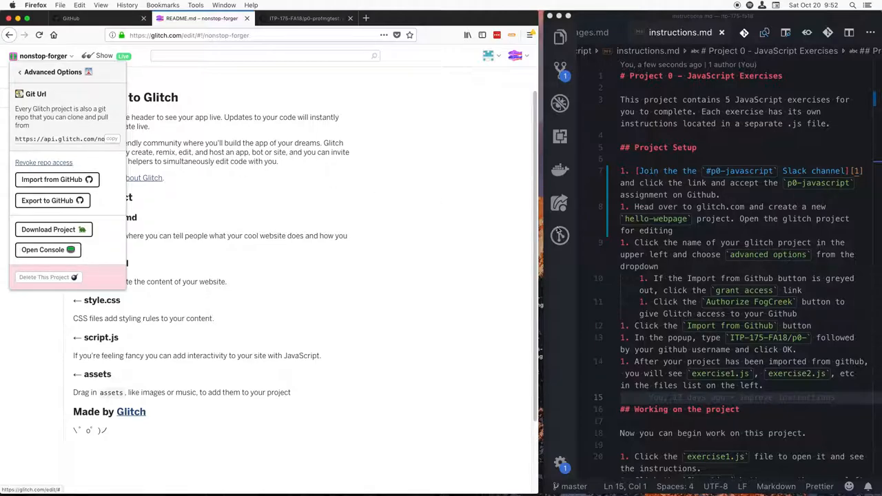
drag(653, 278, 813, 314)
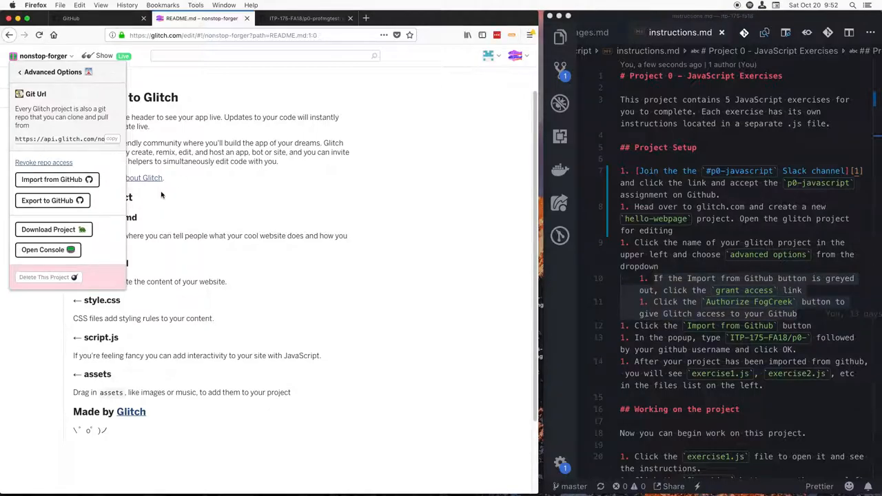
click(67, 180)
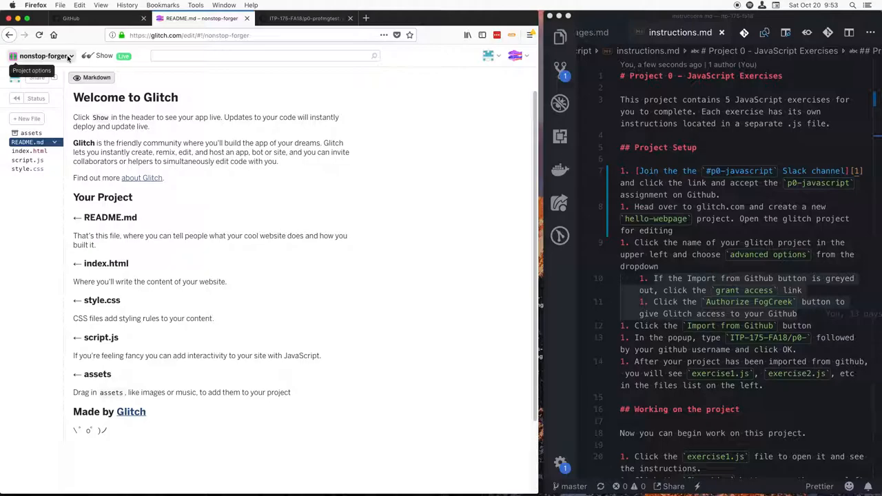
- Grant Glitch access to GitHub and return to the advanced project options
click(68, 58)
click(52, 237)
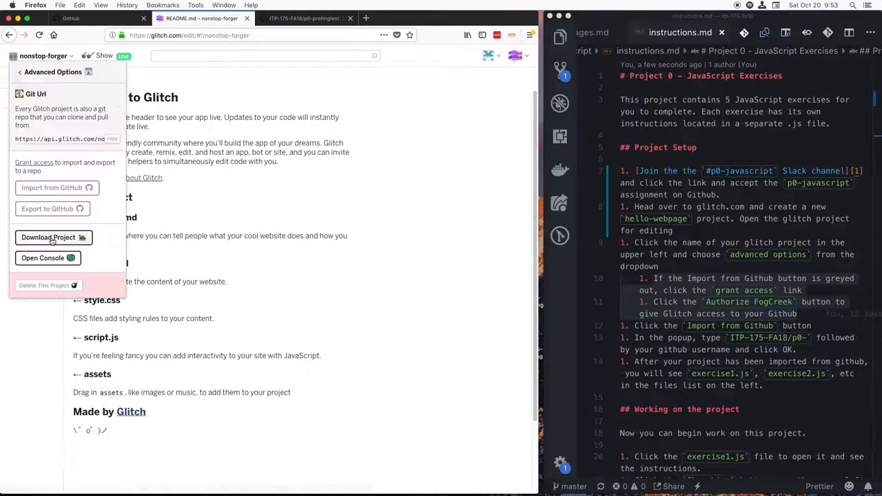
click(35, 163)
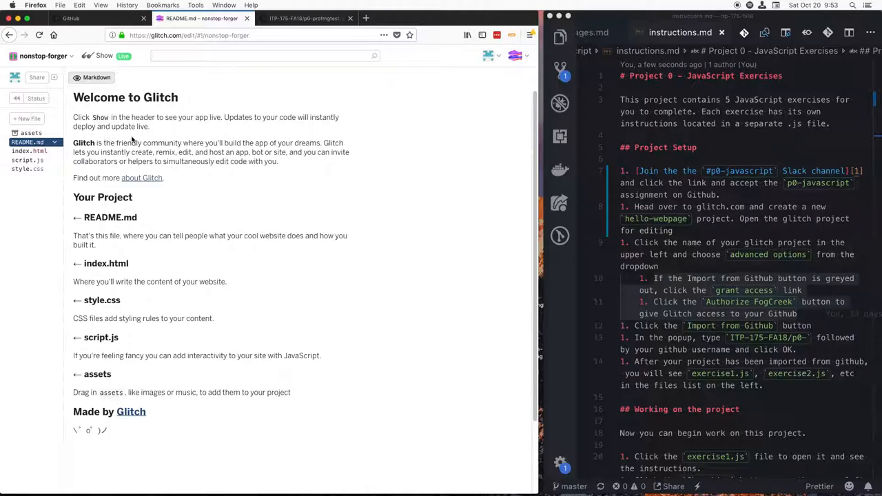
click(43, 56)
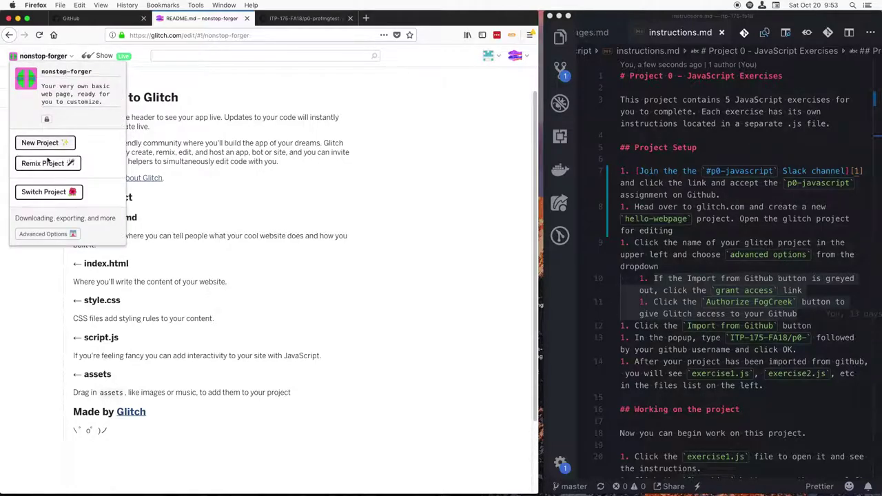
click(60, 236)
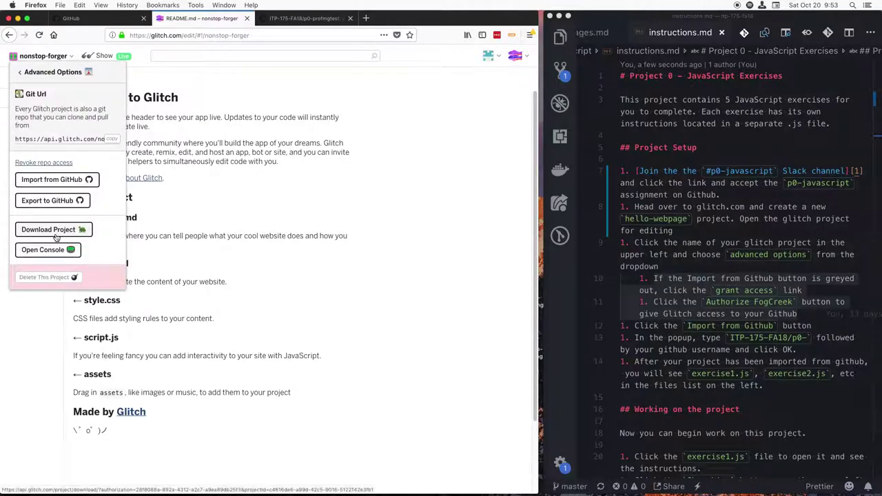
- Look up the ITP-175-FA18/p0-profmgtest repository on GitHub and select its full name
click(80, 180)
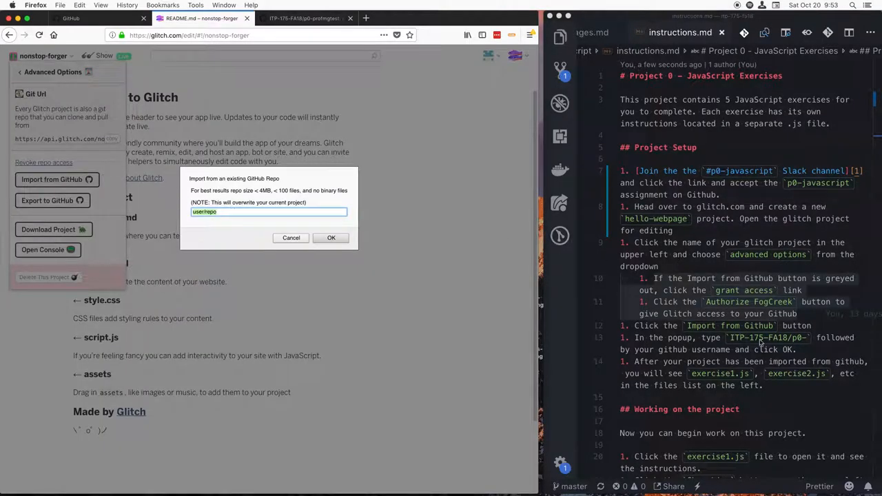
click(91, 19)
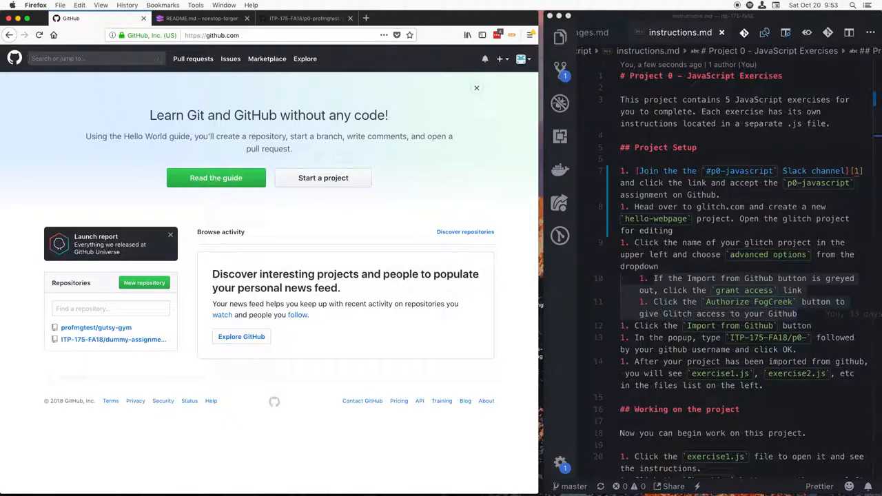
click(39, 35)
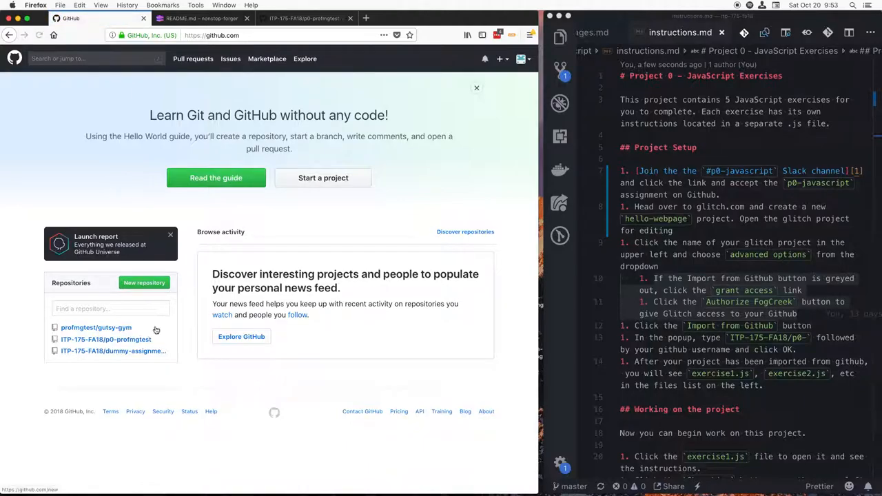
click(139, 340)
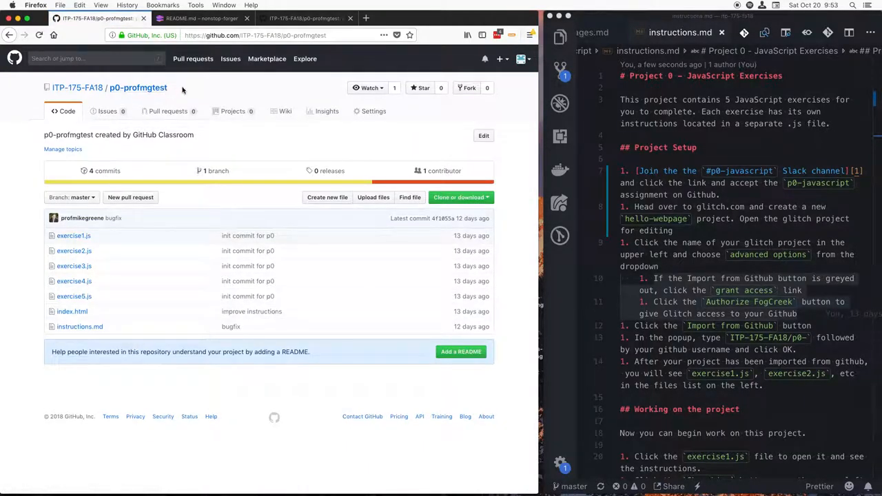
drag(172, 88, 58, 91)
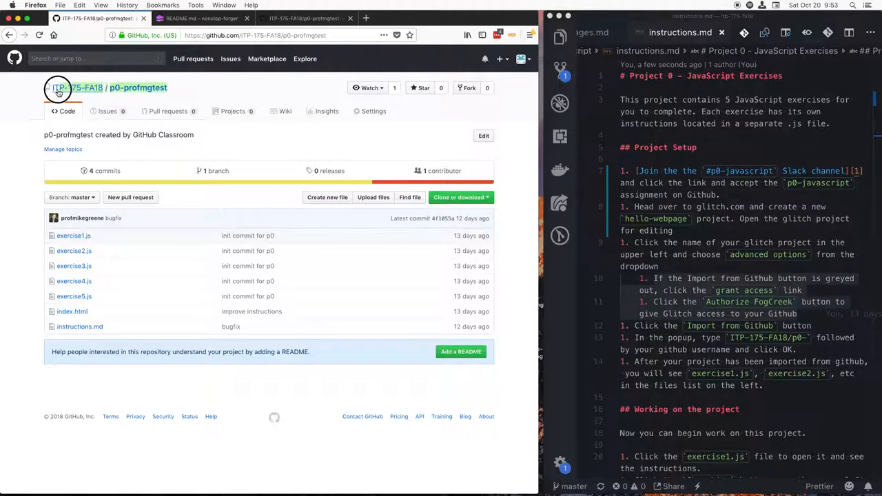
- Import ITP-175-FA18/p0-profmgtest into the Glitch project via the Import from GitHub dialog
click(197, 19)
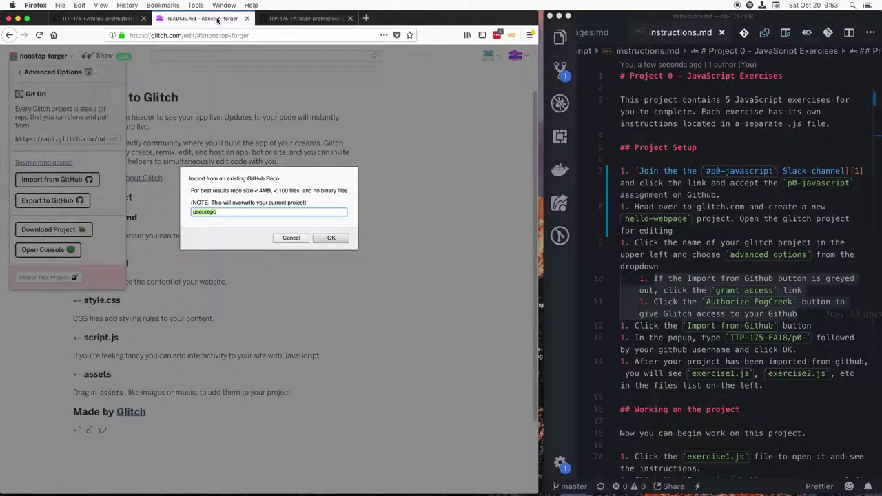
click(236, 214)
text(ITP-175-FA18/p0-profmgtest)
drag(192, 212, 269, 212)
click(240, 212)
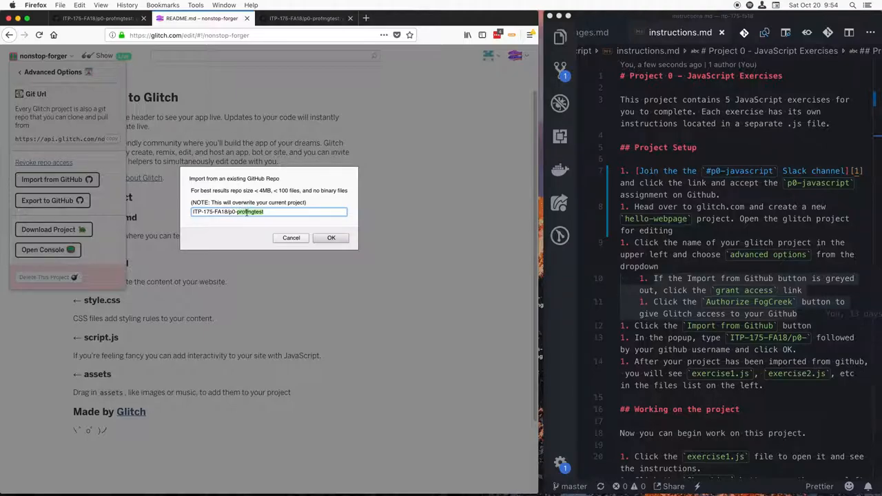
click(331, 238)
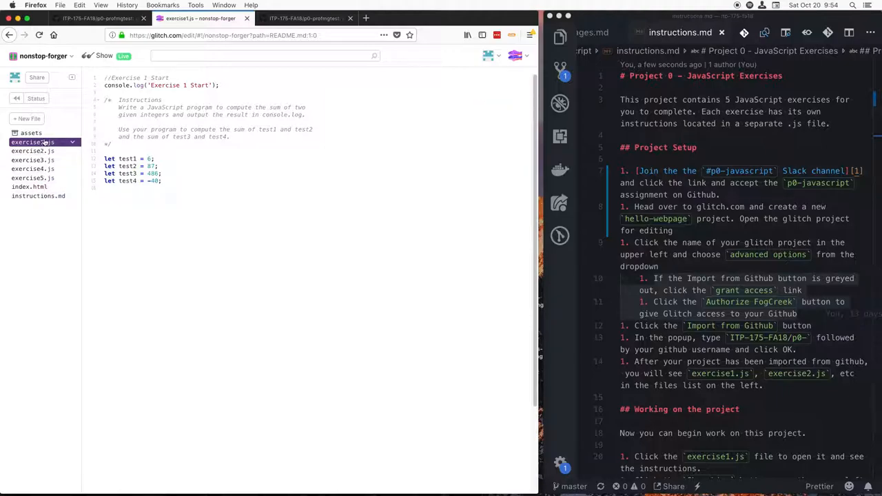
- Compare with GitHub, then look through the exercise files, index.html and instructions.md
click(304, 18)
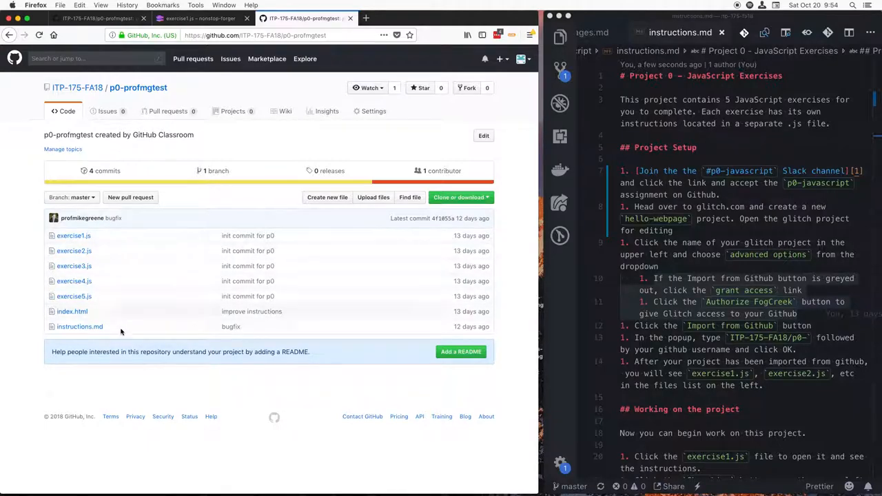
click(200, 18)
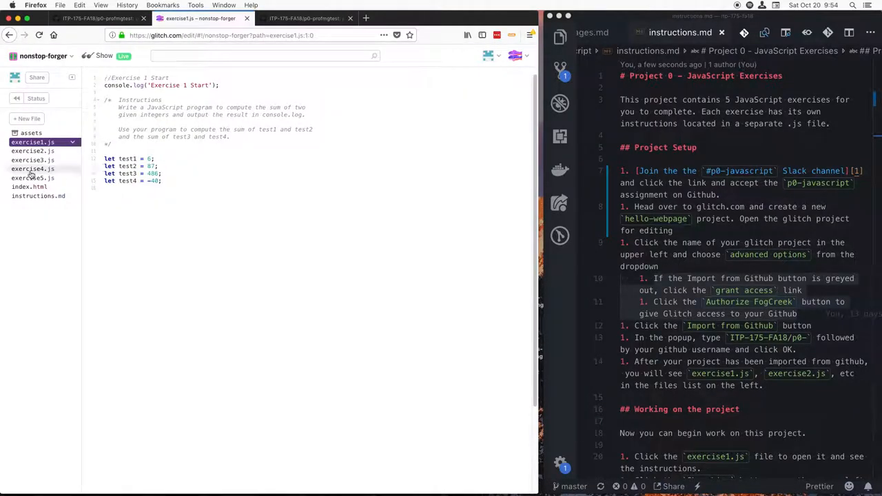
click(32, 150)
click(33, 160)
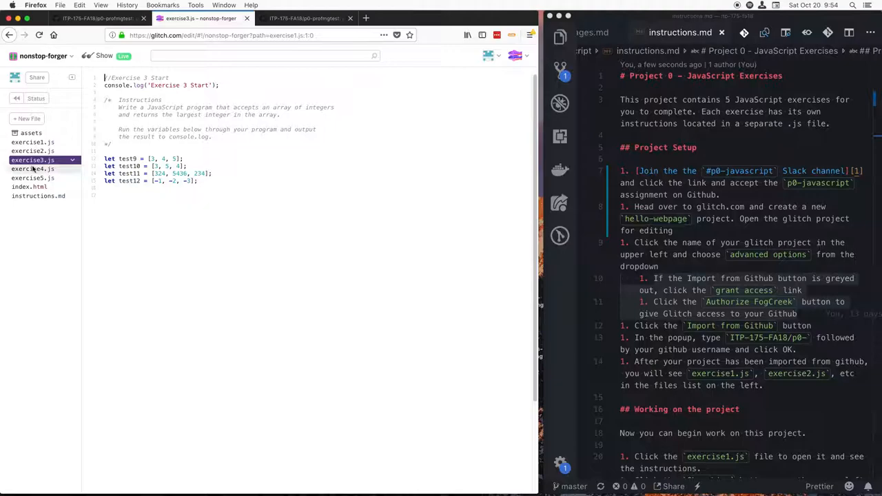
click(33, 177)
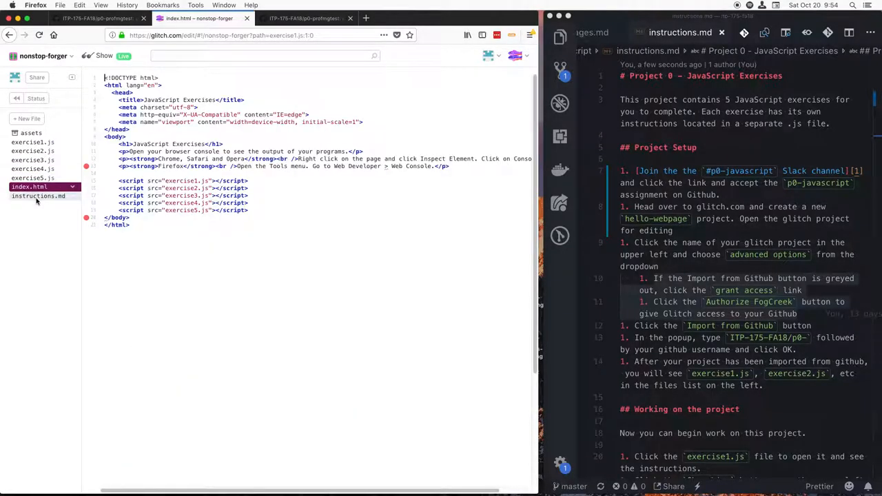
click(38, 197)
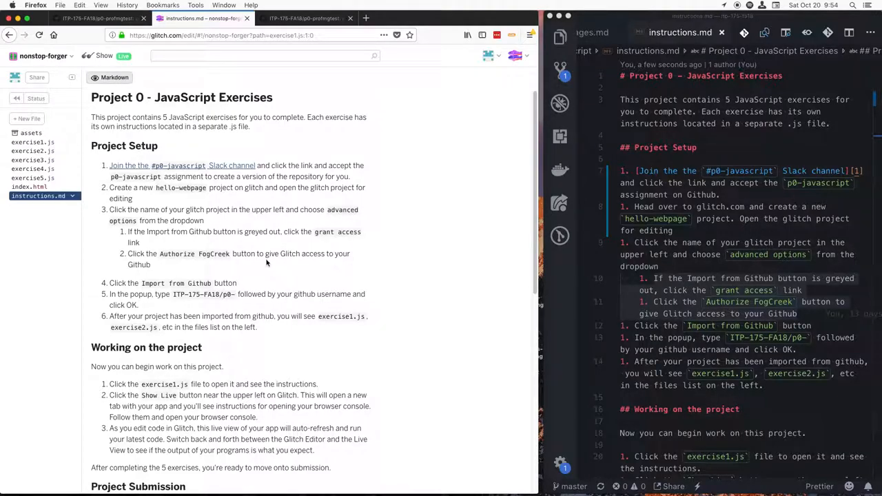
scroll(267, 262, down, 5)
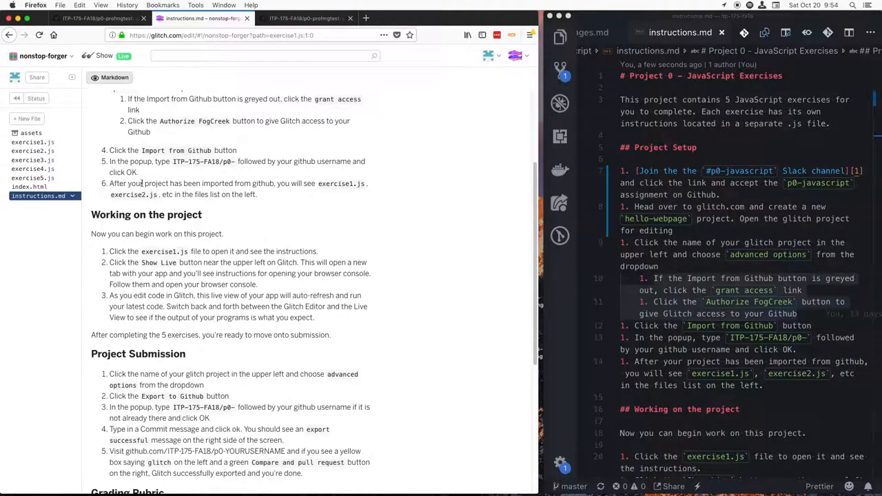
scroll(283, 220, down, 2)
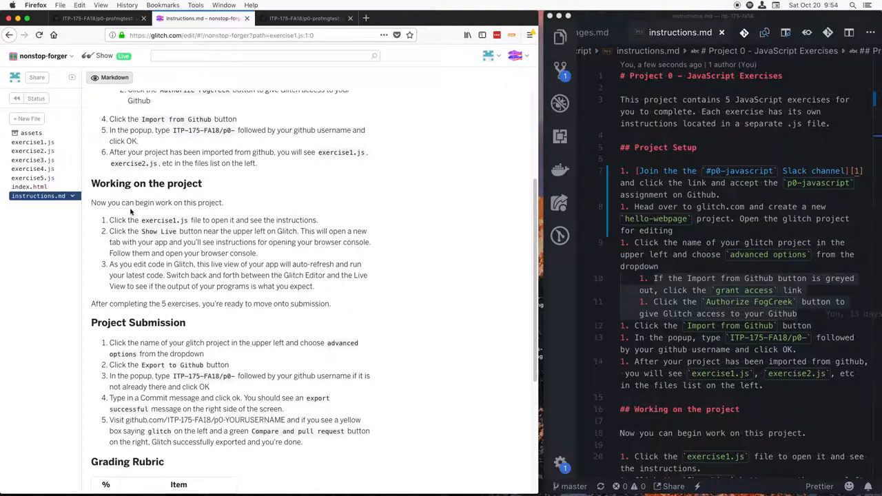
scroll(131, 211, down, 1)
click(30, 142)
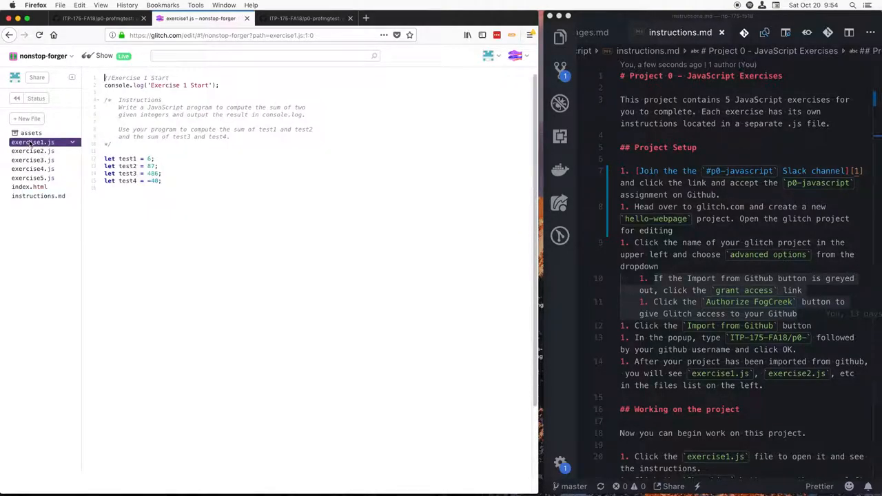
drag(119, 100, 250, 138)
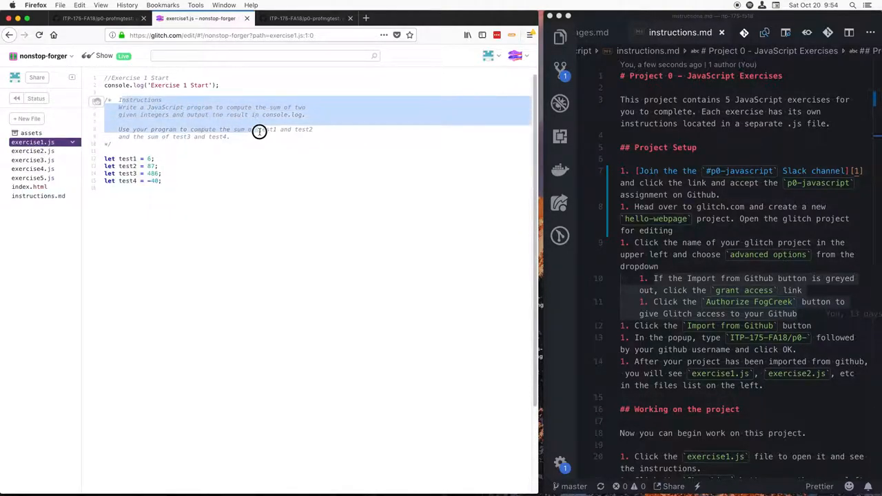
click(158, 201)
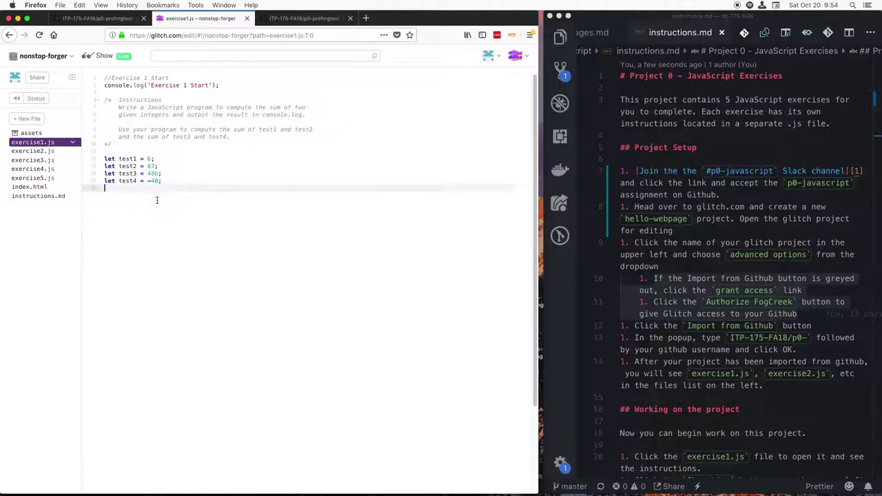
key(Return)
key(Return)
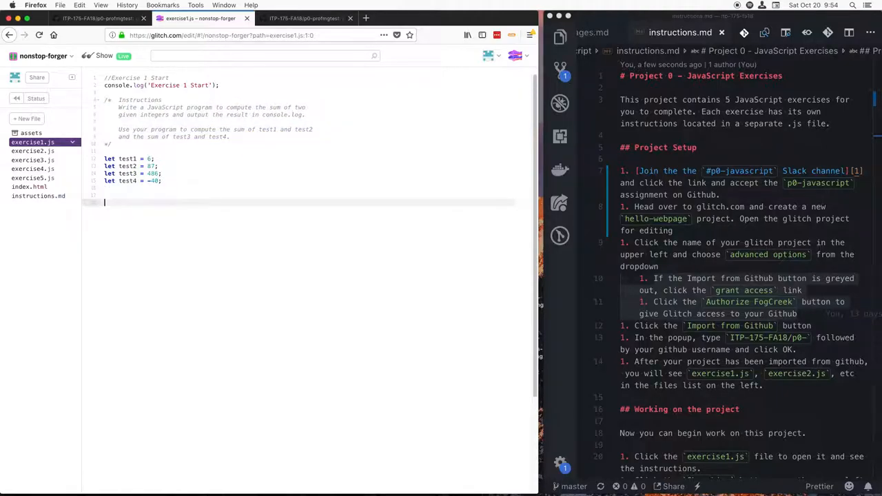
text(asdfasdf)
drag(137, 203, 103, 204)
key(BackSpace)
key(BackSpace)
key(BackSpace)
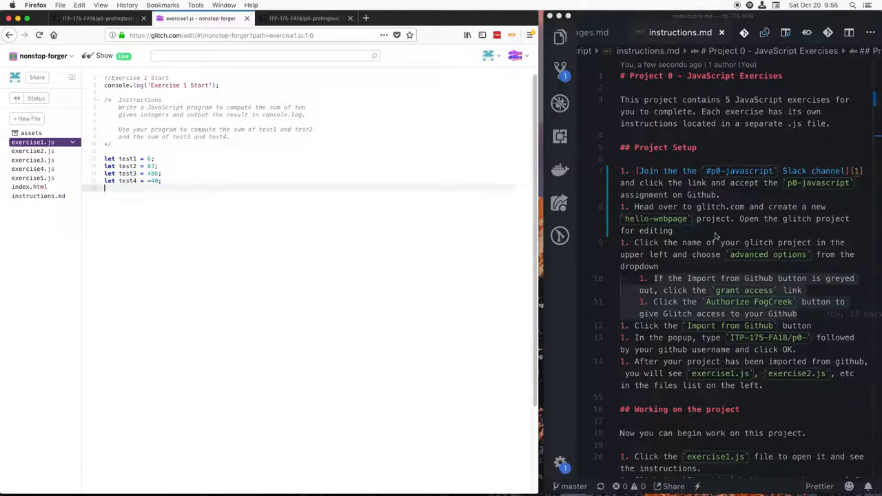
scroll(719, 238, down, 5)
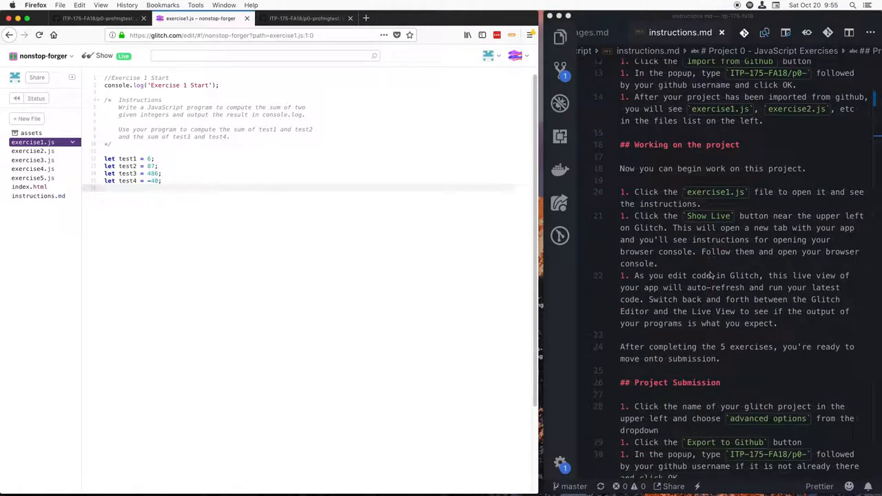
drag(634, 275, 778, 323)
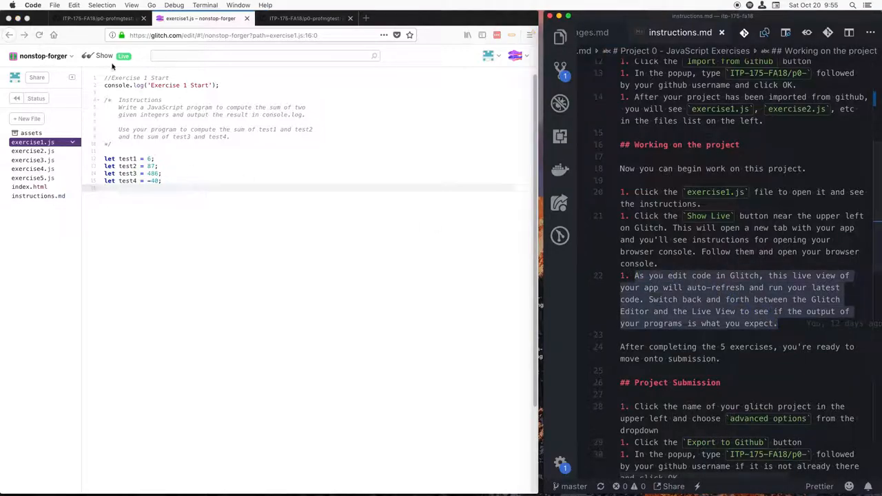
- Show the live app in a new tab and dismiss the mistakenly opened Browser Console
click(189, 160)
click(104, 56)
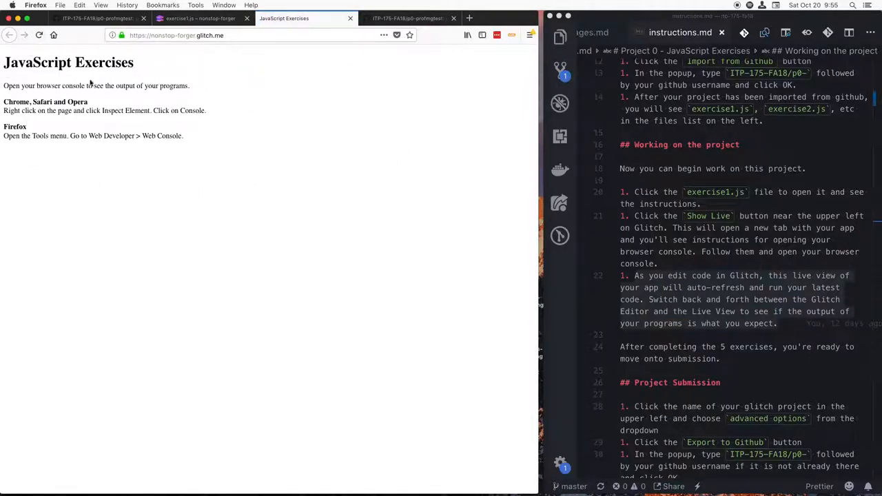
drag(189, 136, 21, 62)
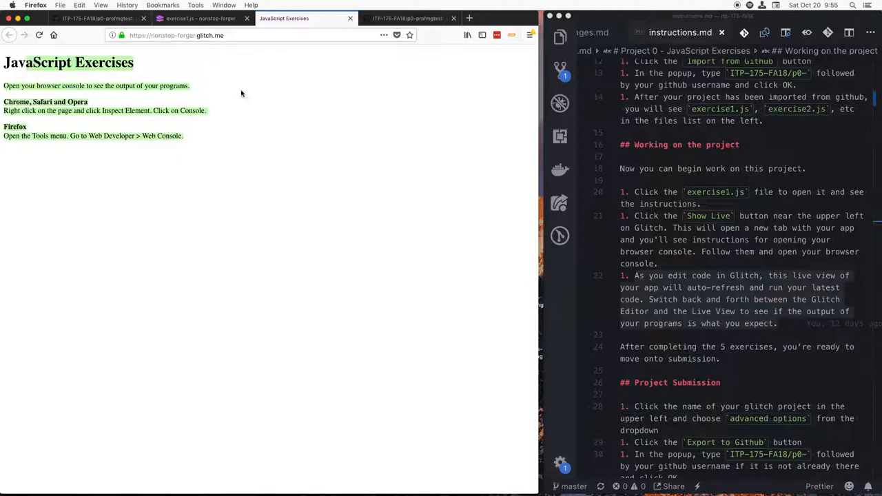
click(196, 5)
mouse_move(215, 47)
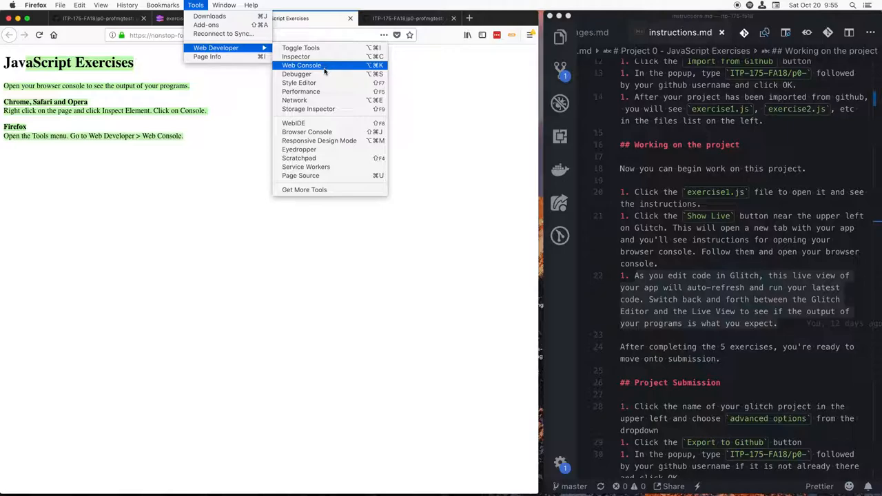
click(320, 138)
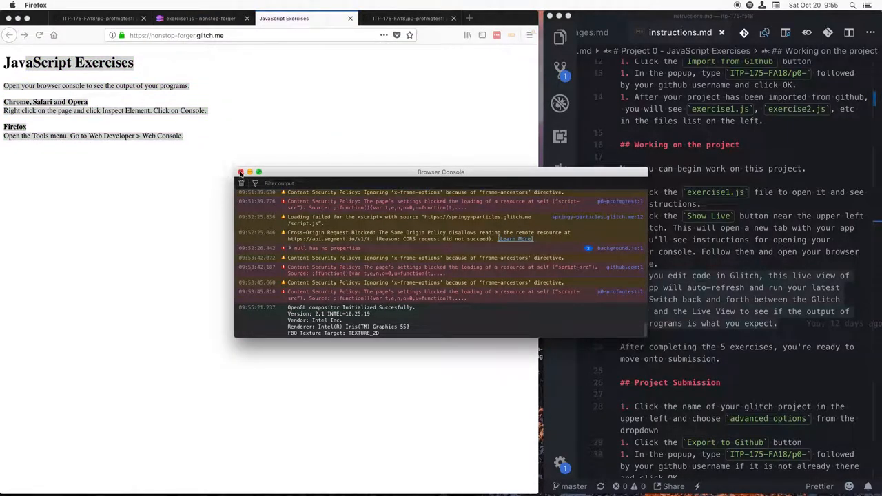
click(241, 173)
- View the web console's Exercise 1–5 Start messages, then return to exercise1.js
click(195, 4)
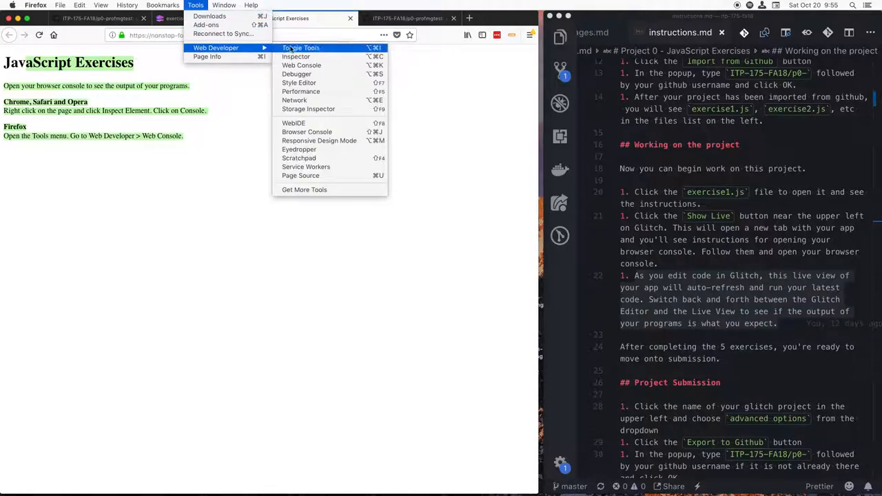
click(301, 65)
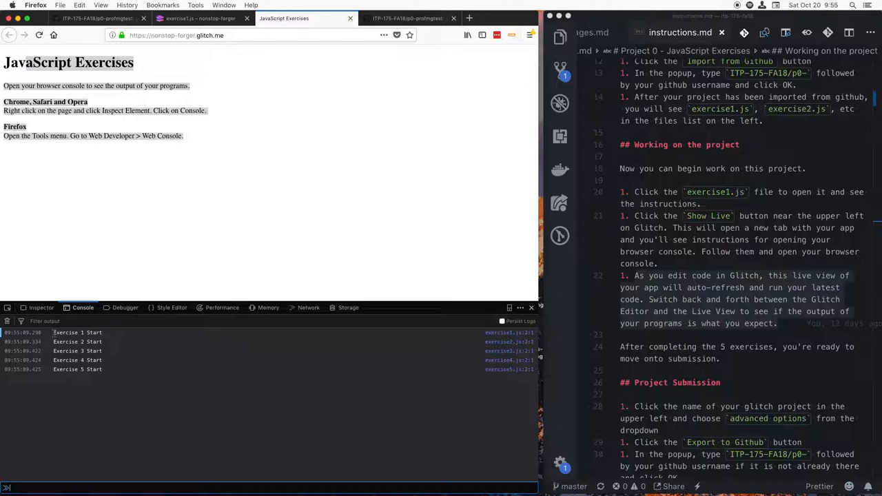
drag(54, 332, 163, 375)
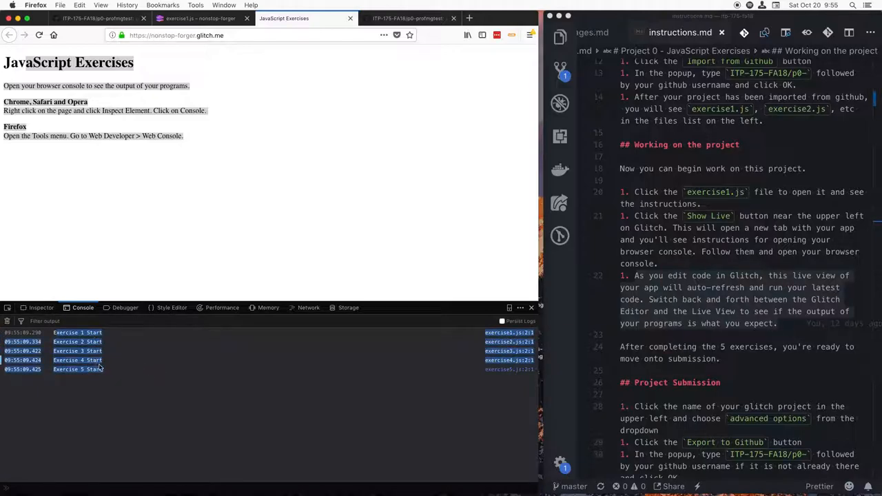
click(122, 369)
click(179, 19)
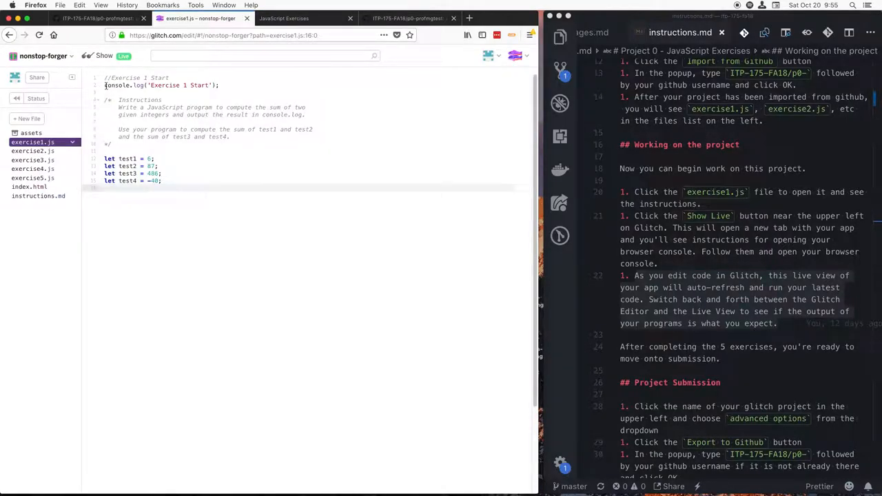
drag(105, 85, 219, 85)
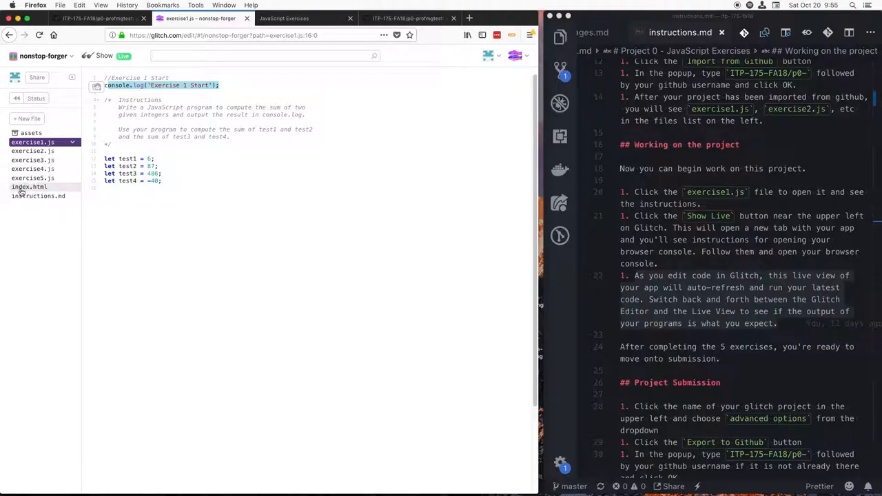
click(25, 188)
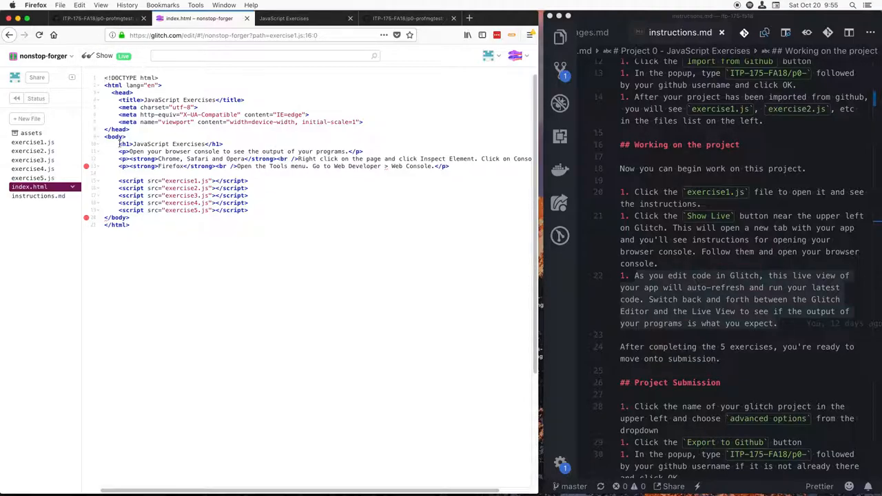
mouse_move(120, 144)
mouse_down()
mouse_move(128, 174)
mouse_move(252, 211)
mouse_up()
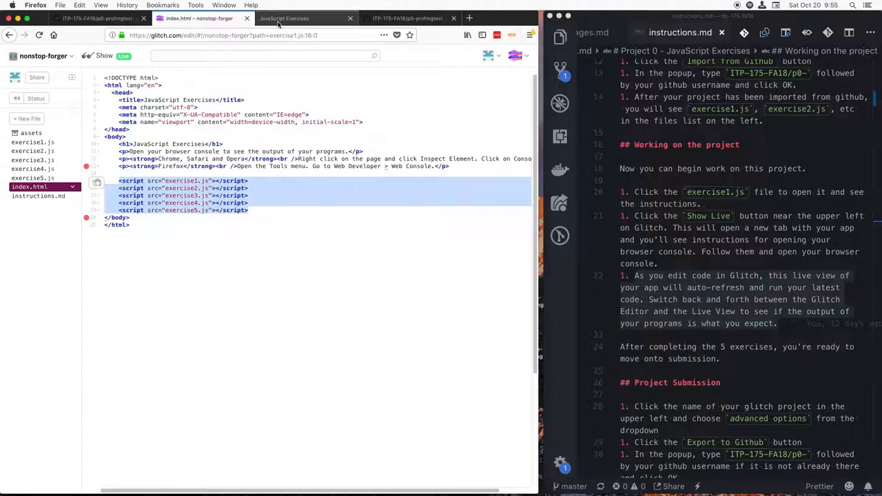
click(288, 19)
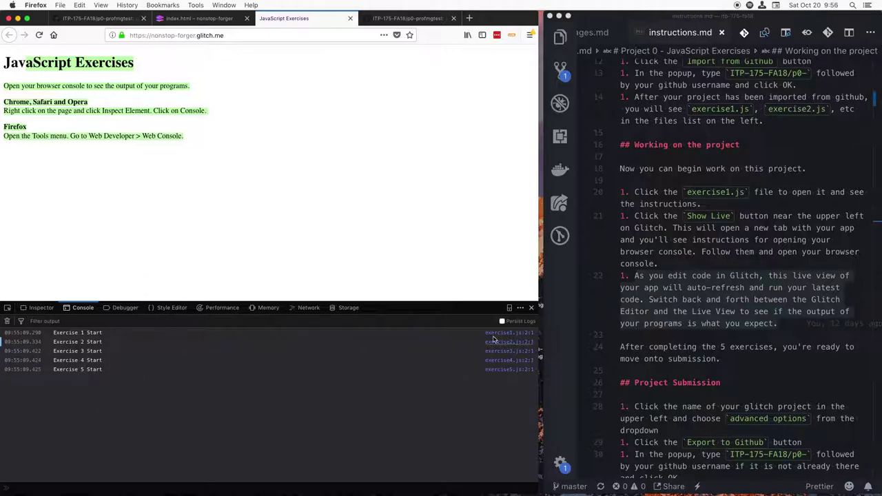
click(200, 18)
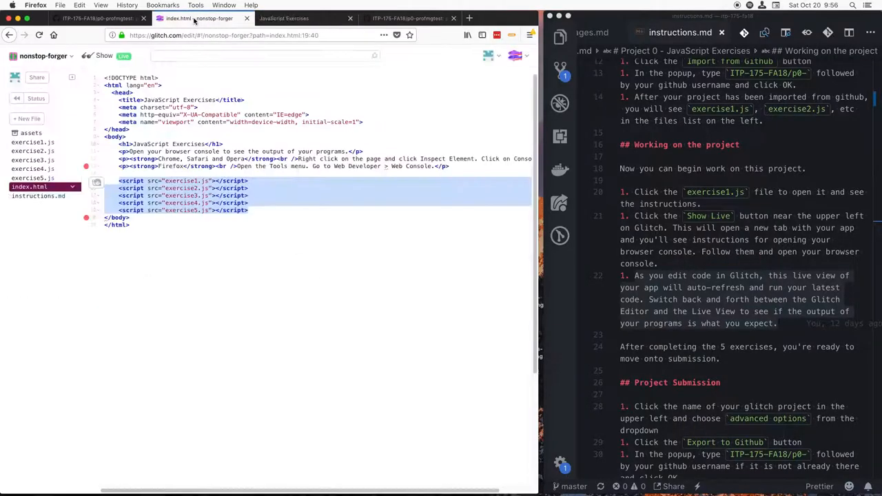
- Add console.log("testing 123"); to exercise1.js and check it in the live console
click(25, 143)
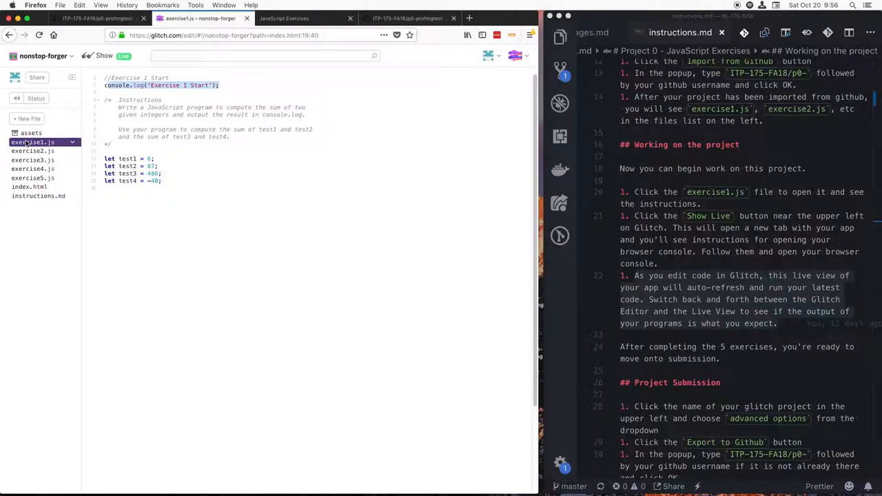
click(159, 197)
key(Return)
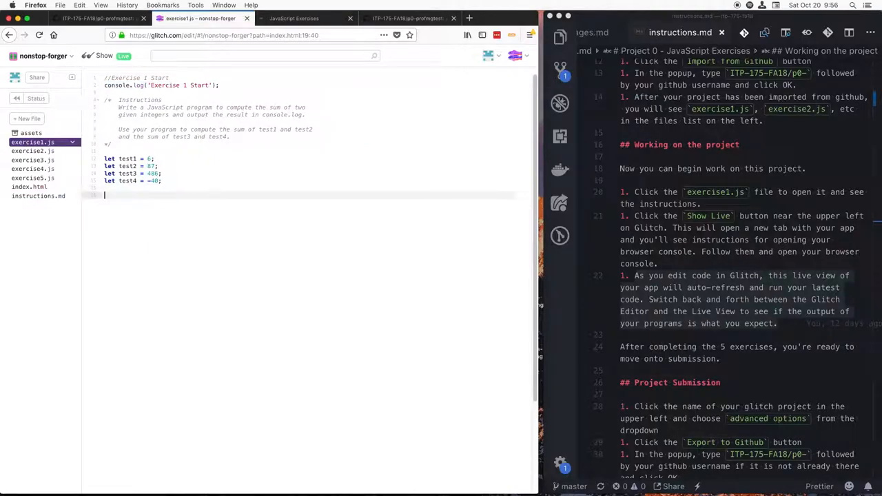
text(console.lo)
text(g("testing)
text( 123)
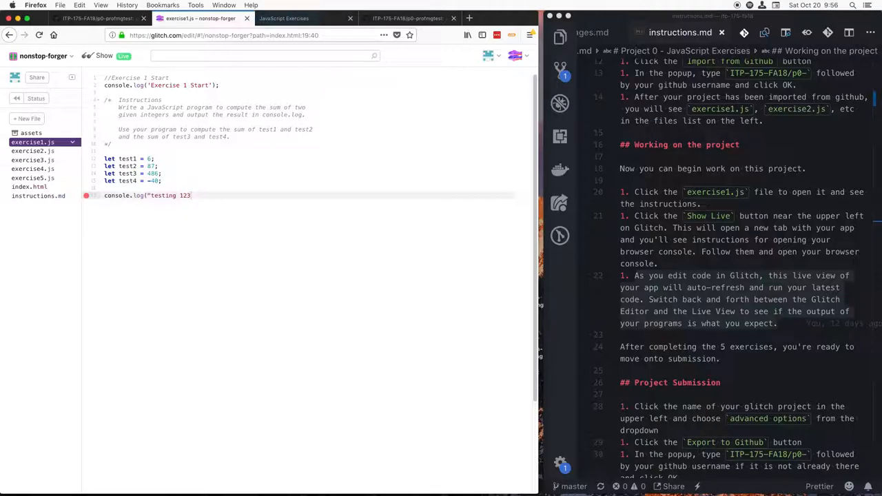
text(");)
click(285, 18)
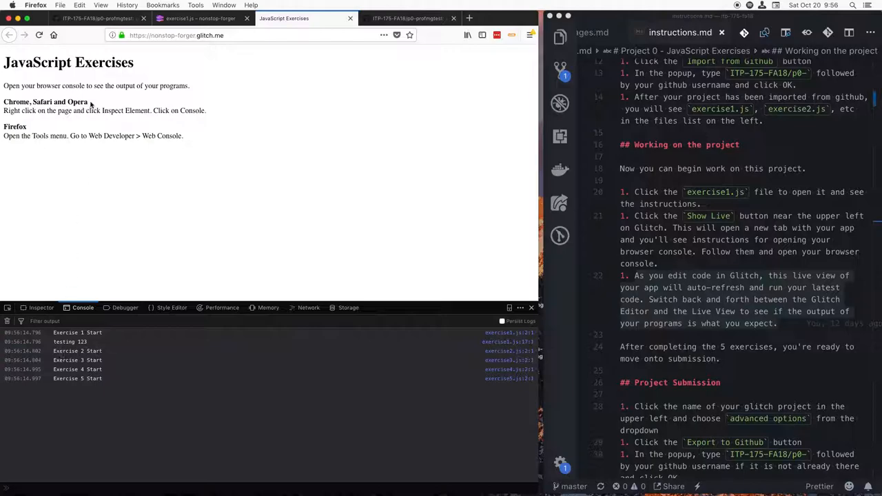
click(193, 17)
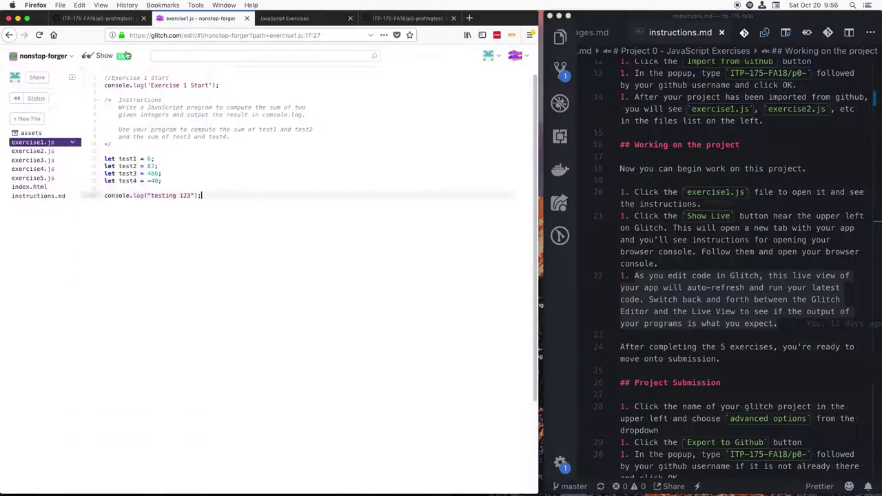
- Add console.log(test5); at the end of exercise2.js and check the live app's console
click(33, 151)
click(150, 197)
key(Return)
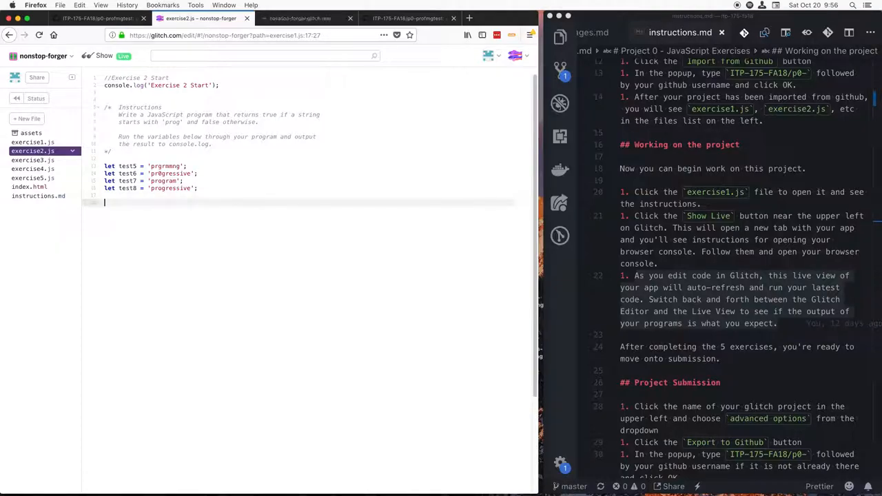
text(conso)
text(le.log()
text(test)
text(5);)
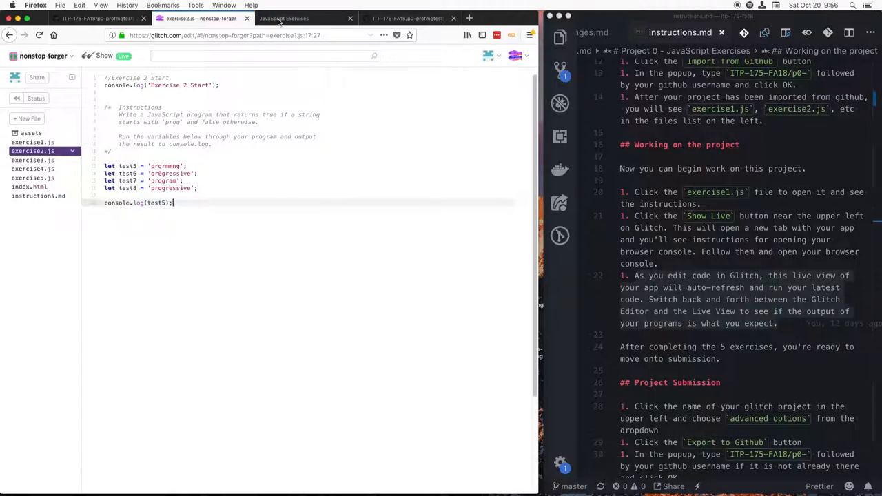
click(279, 18)
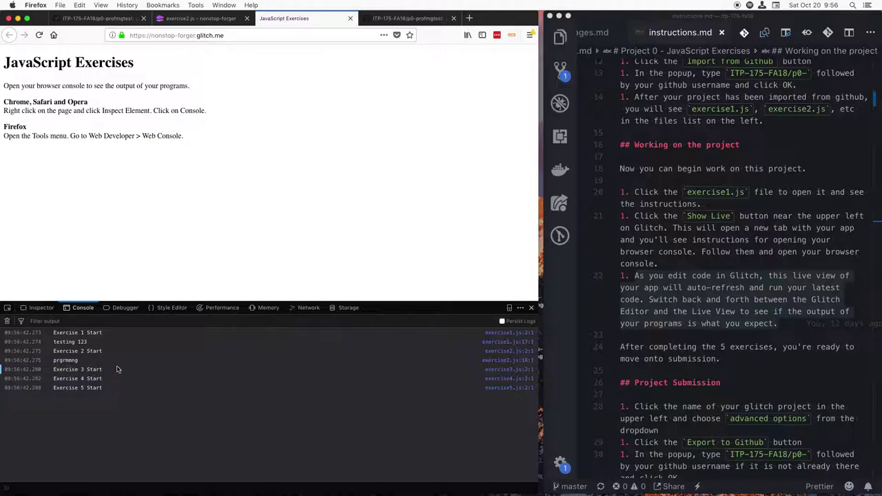
- Compare the console.log(test5) line against the live console output showing prgrmmng
click(205, 19)
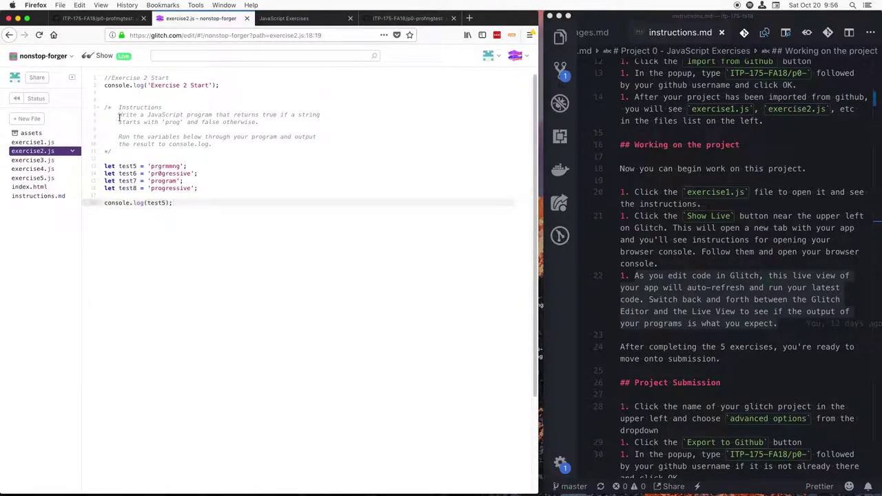
drag(174, 203, 103, 203)
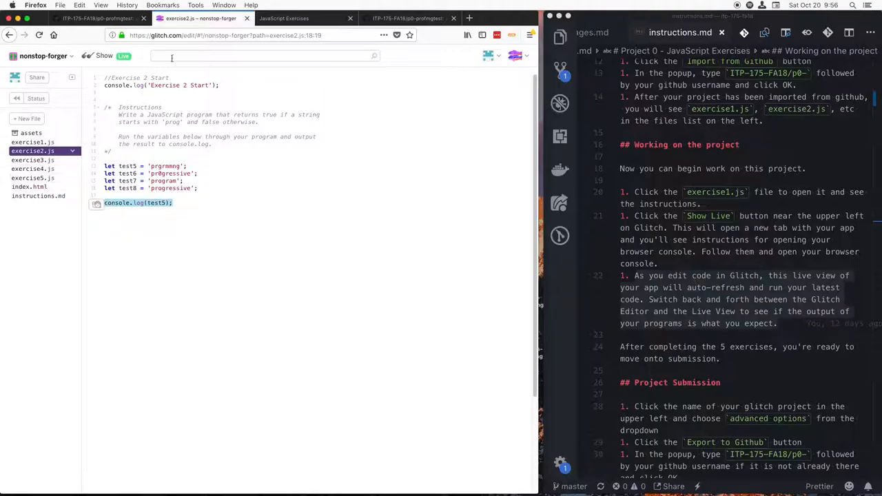
click(284, 19)
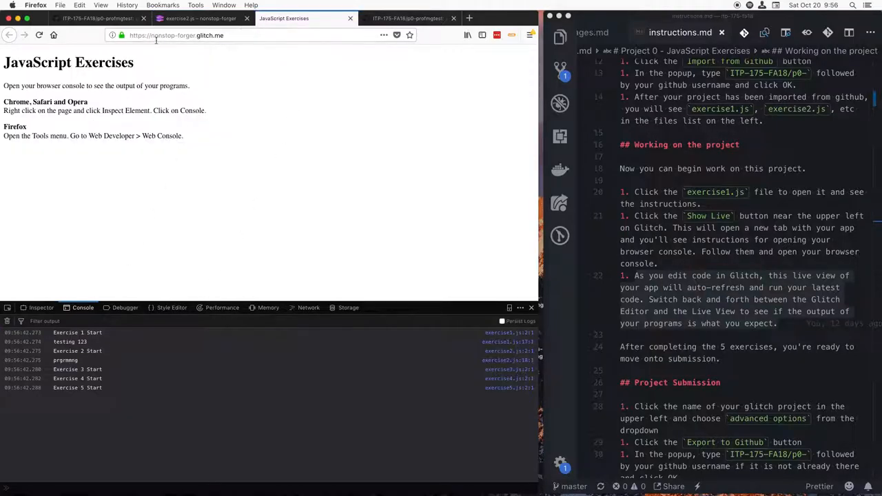
click(200, 18)
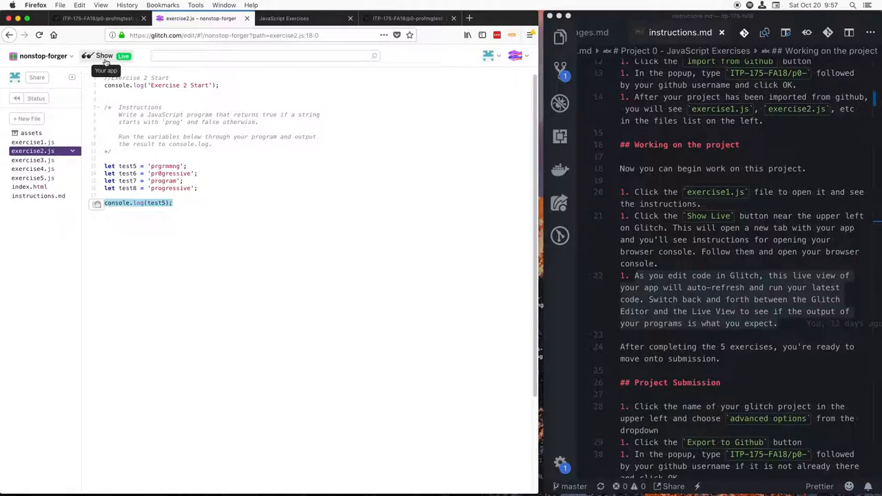
click(284, 18)
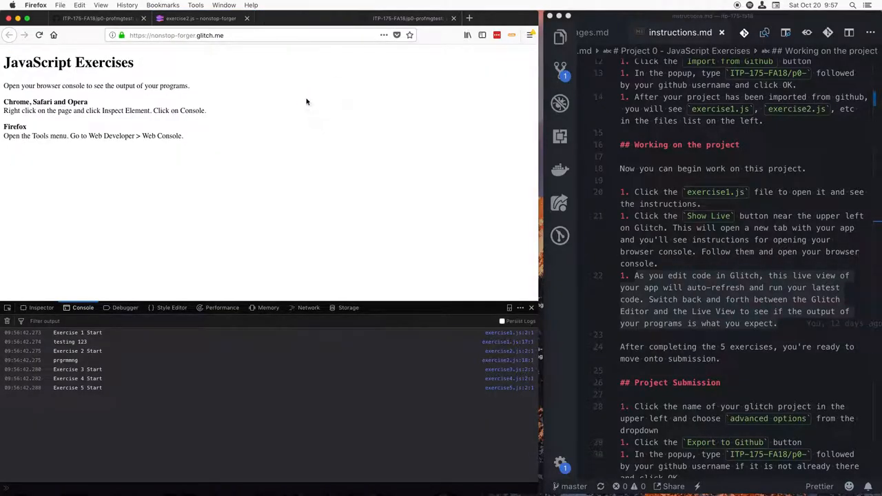
- Reload the live exercises page in its own window with the Web Console open beside it
key(super+r)
drag(344, 18, 483, 23)
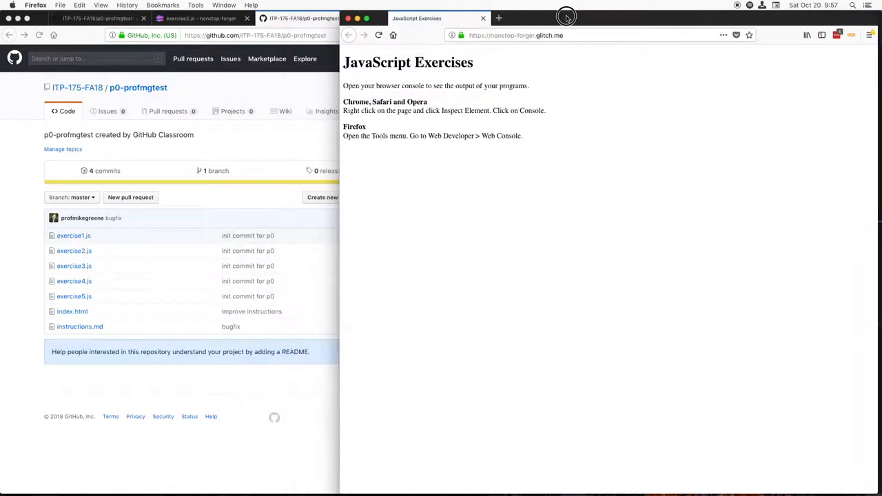
click(196, 5)
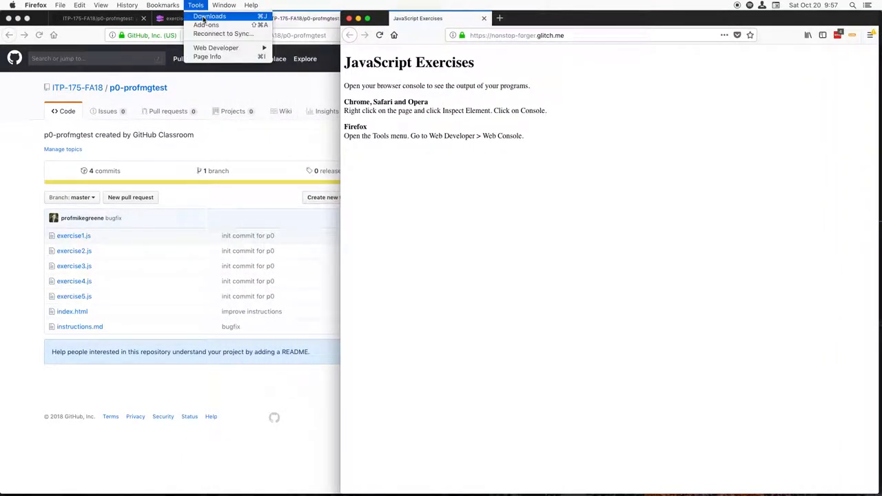
mouse_move(215, 48)
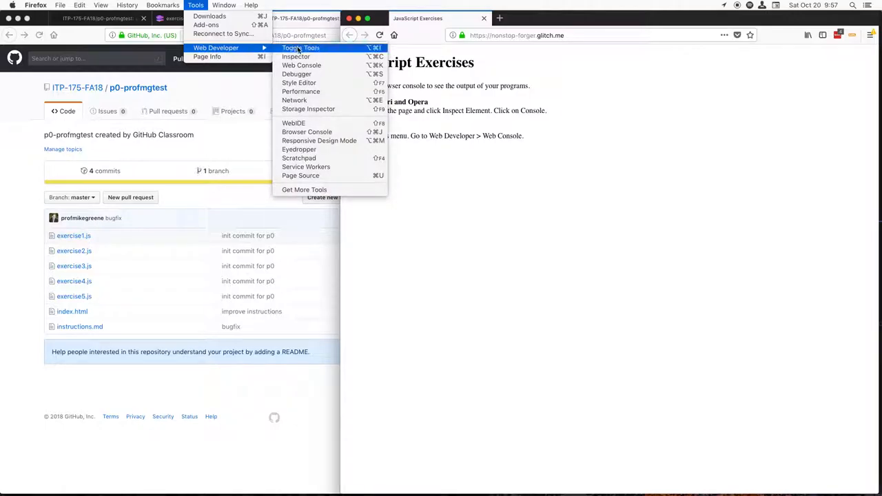
click(301, 65)
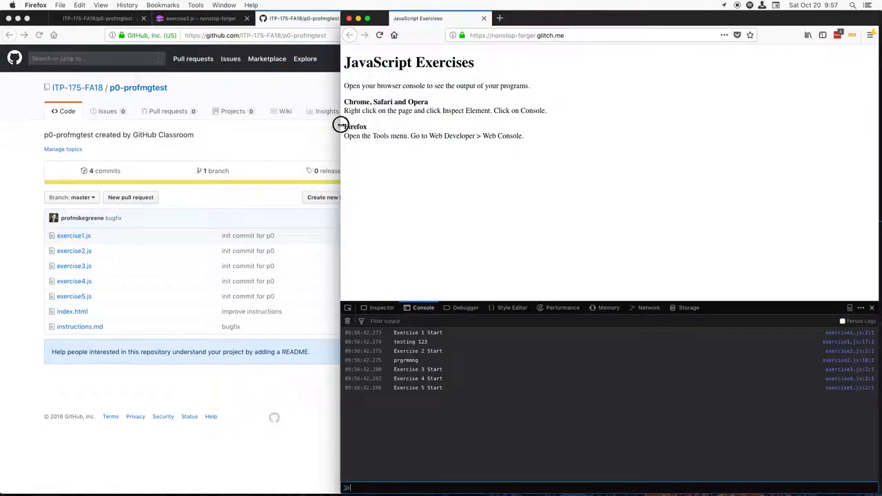
drag(341, 125, 522, 133)
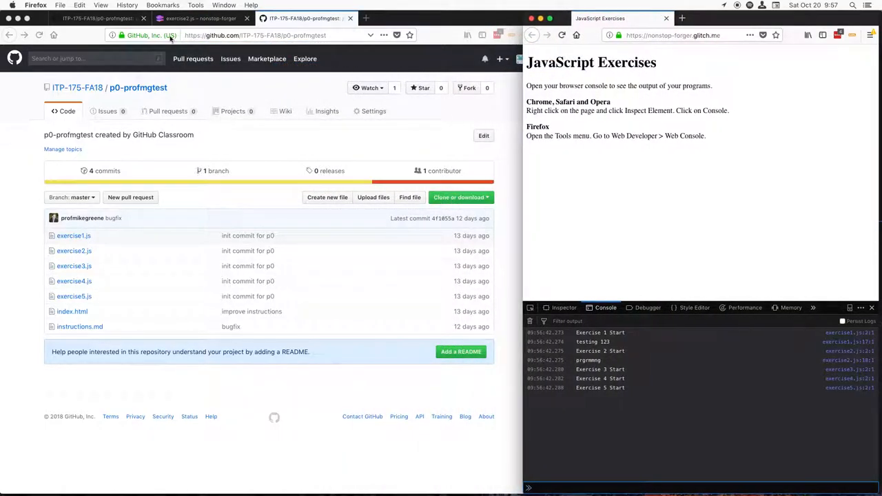
- Tile the Glitch editor alongside and change console.log(test5) toward test7 in exercise2.js
click(193, 18)
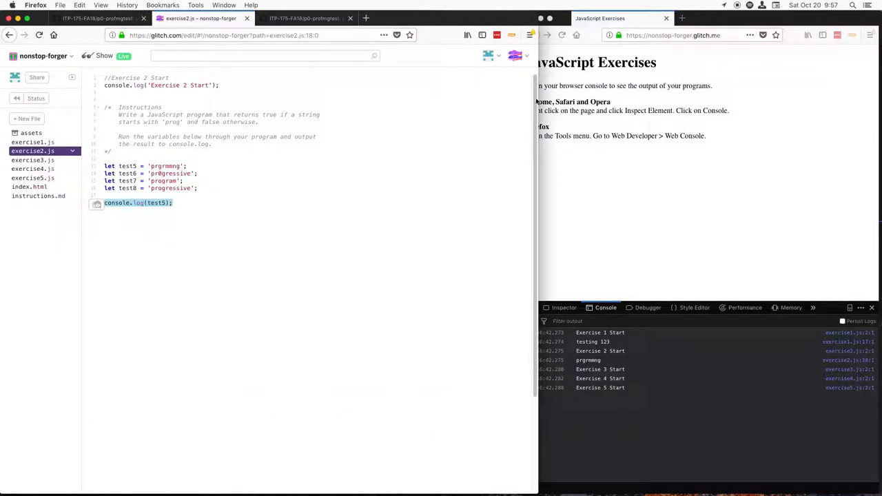
drag(536, 102, 523, 136)
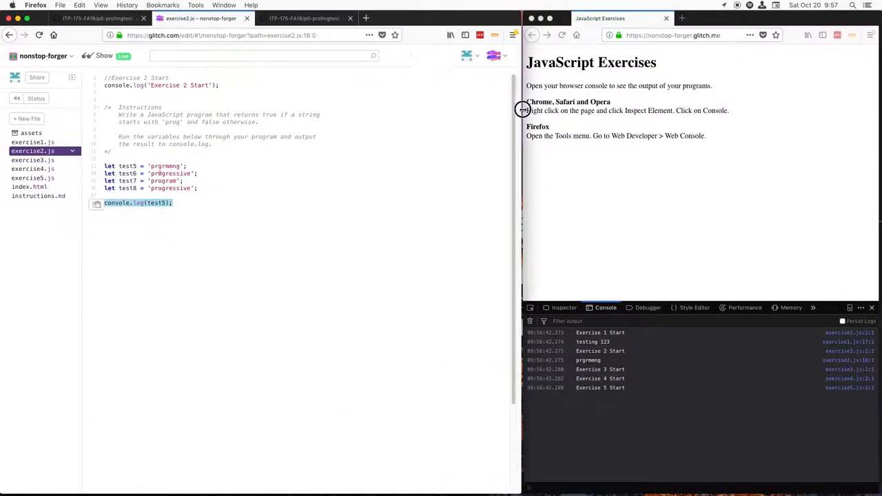
click(179, 203)
key(Left)
key(Left)
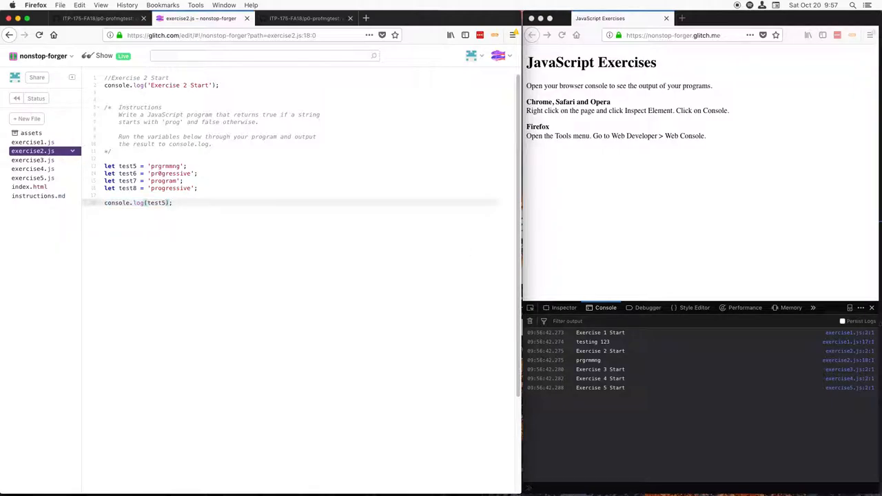
key(BackSpace)
text(7)
- Show instructions.md's Project Submission steps in VS Code, then return to Firefox
key(super+Tab)
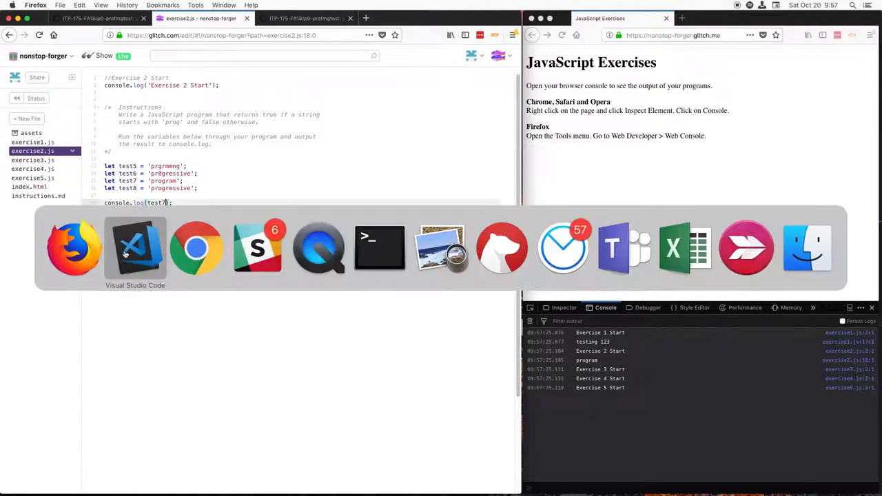
scroll(725, 295, down, 6)
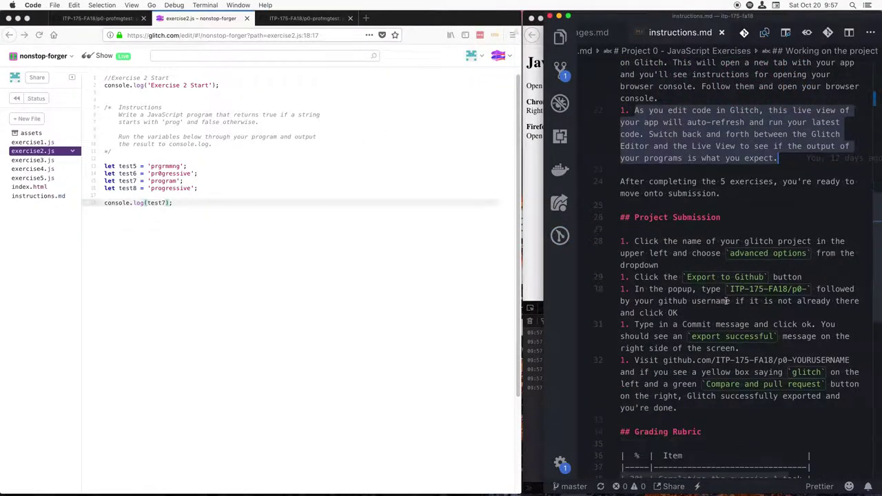
scroll(725, 295, down, 2)
click(732, 282)
scroll(732, 282, down, 5)
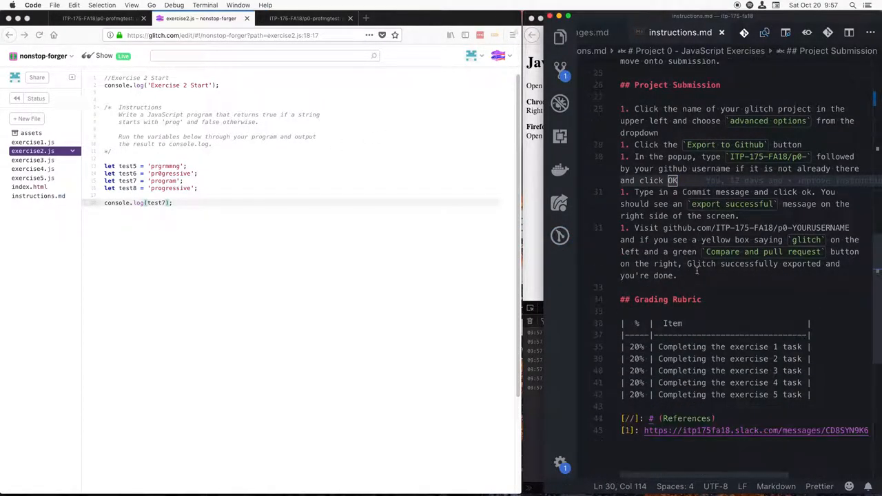
click(315, 285)
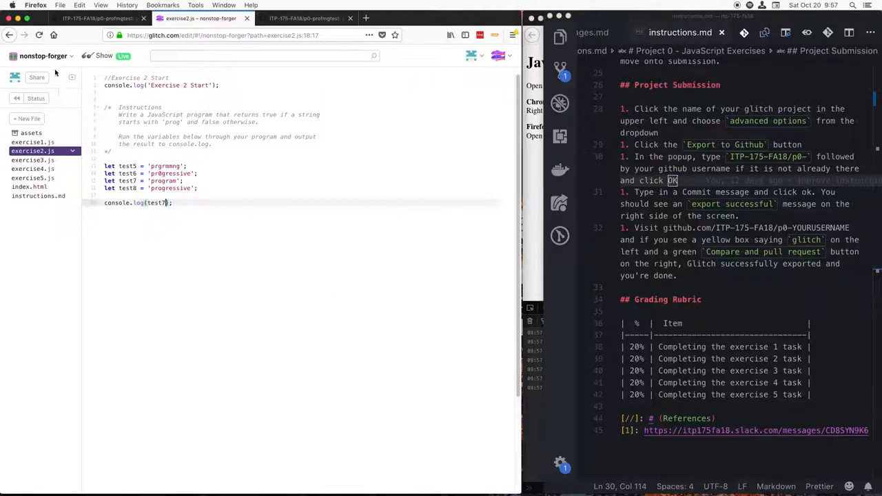
- Start Export to GitHub from the nonstop-forger project's Advanced Options
click(73, 56)
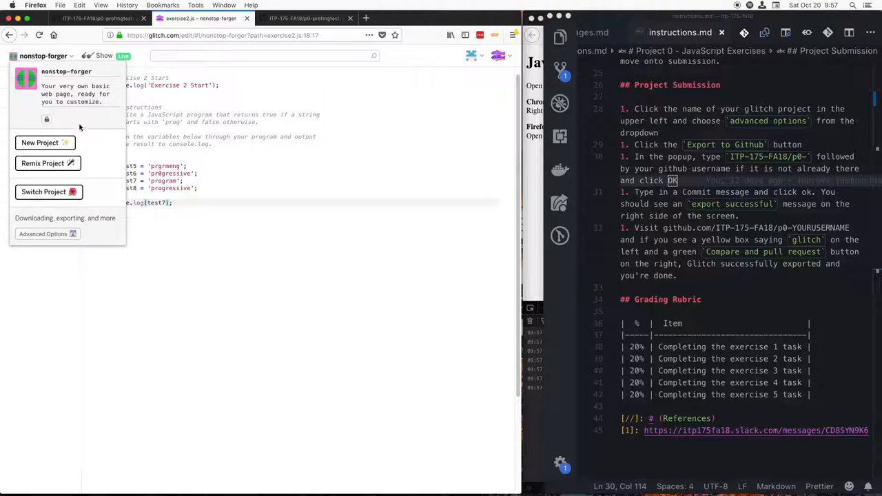
click(47, 234)
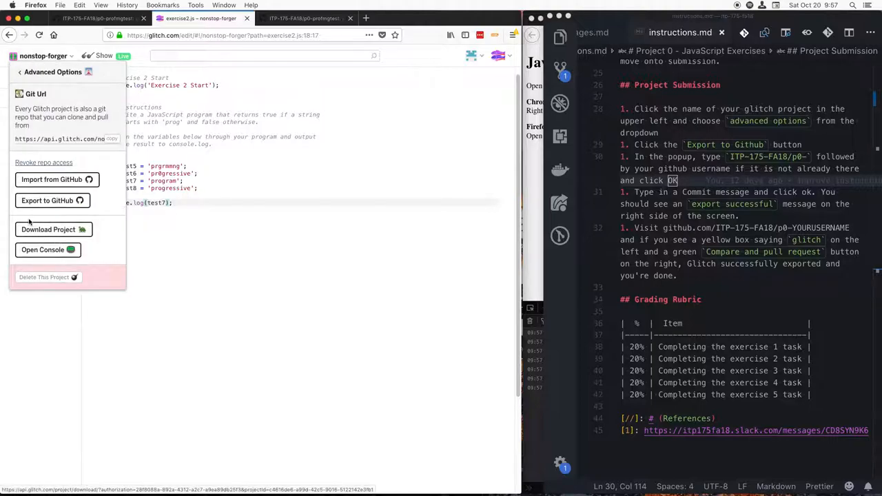
click(62, 202)
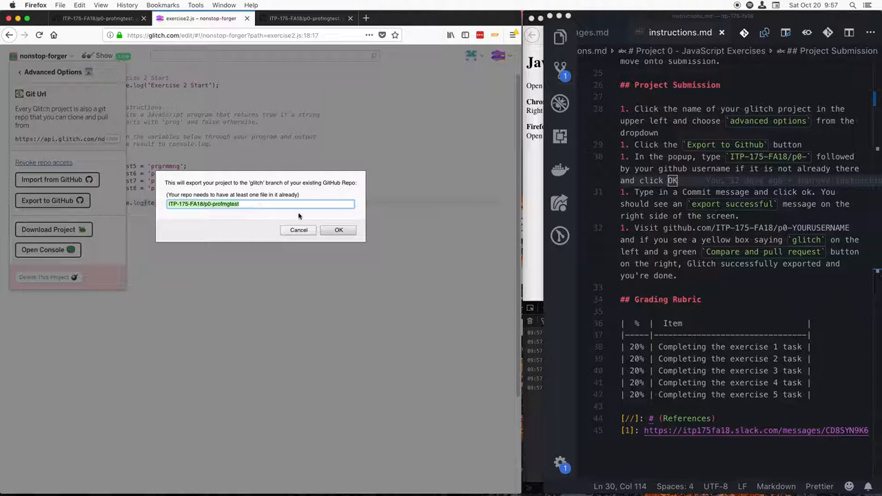
- Confirm the ITP-175-FA18/p0-profmgtest repo and default commit message, then view GitHub
click(339, 229)
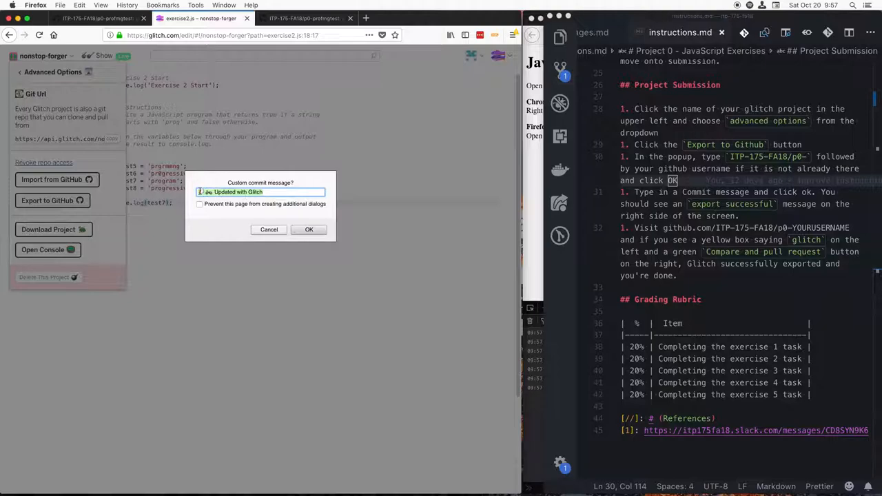
click(308, 229)
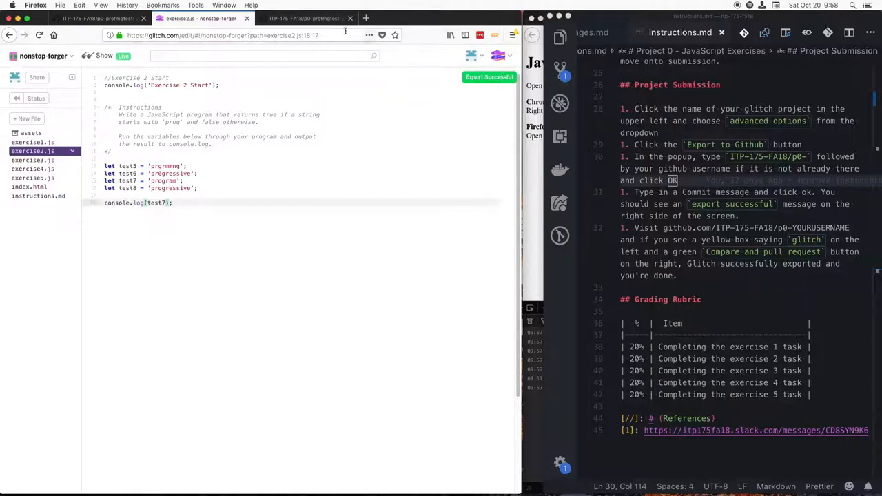
click(306, 18)
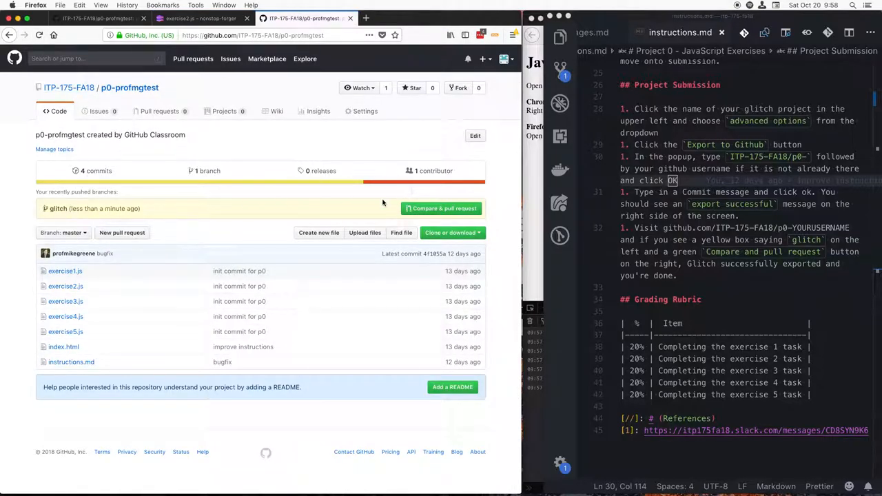
- Switch the reloaded repository to the glitch branch and check its updated exercise1.js
click(39, 35)
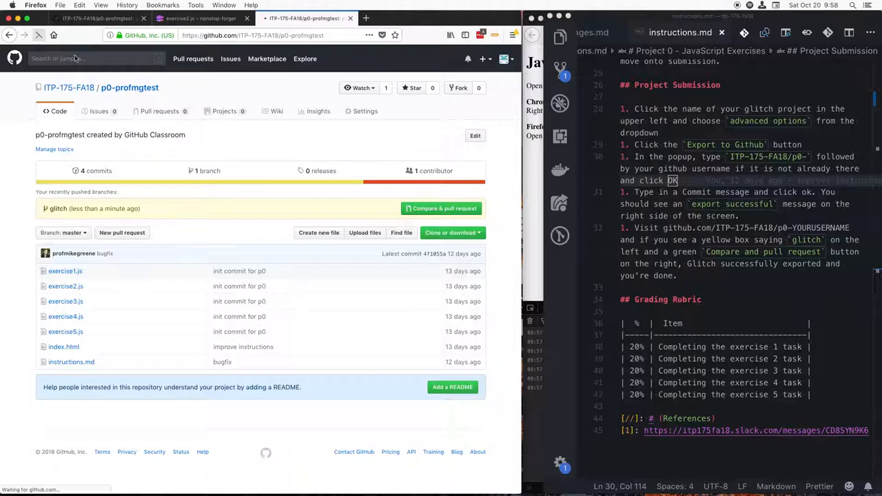
click(88, 236)
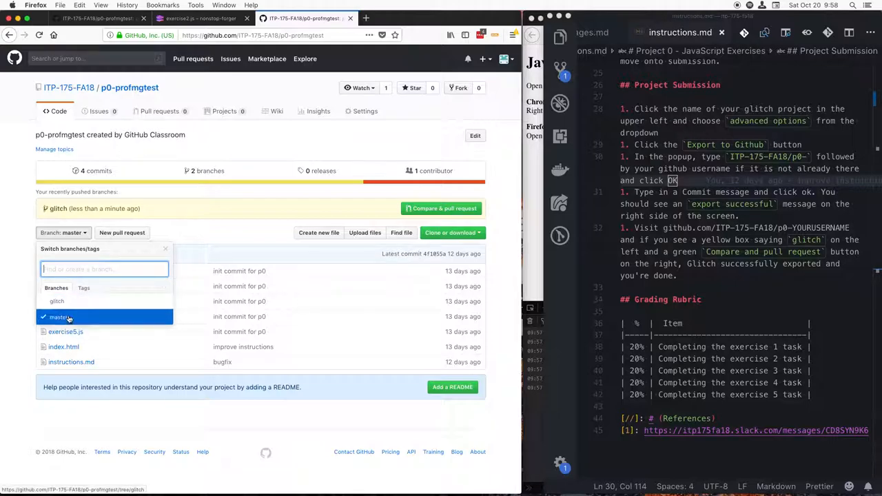
click(65, 302)
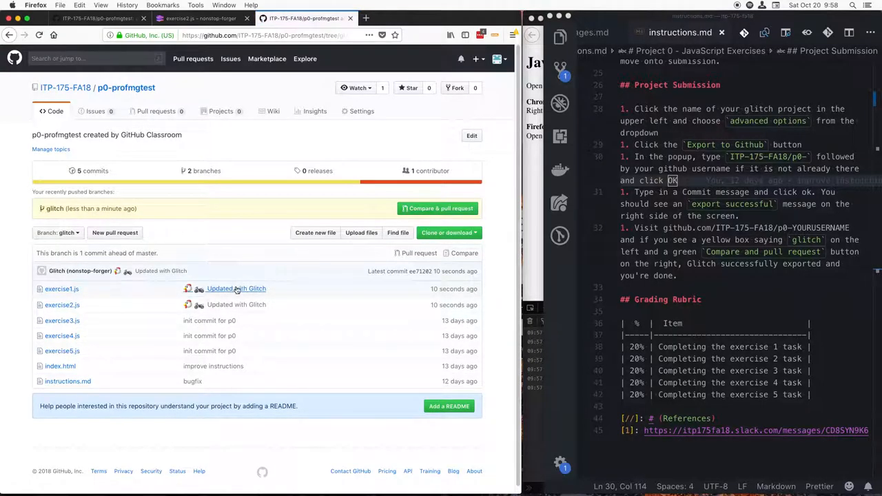
click(62, 289)
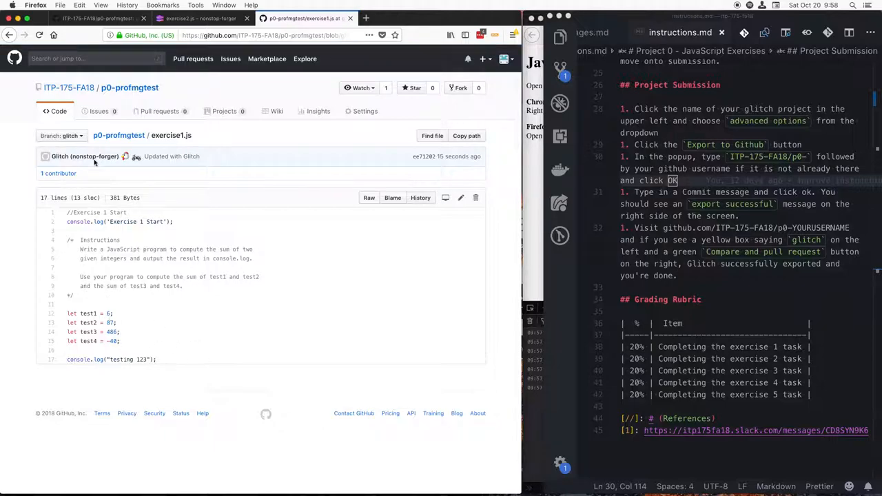
click(119, 135)
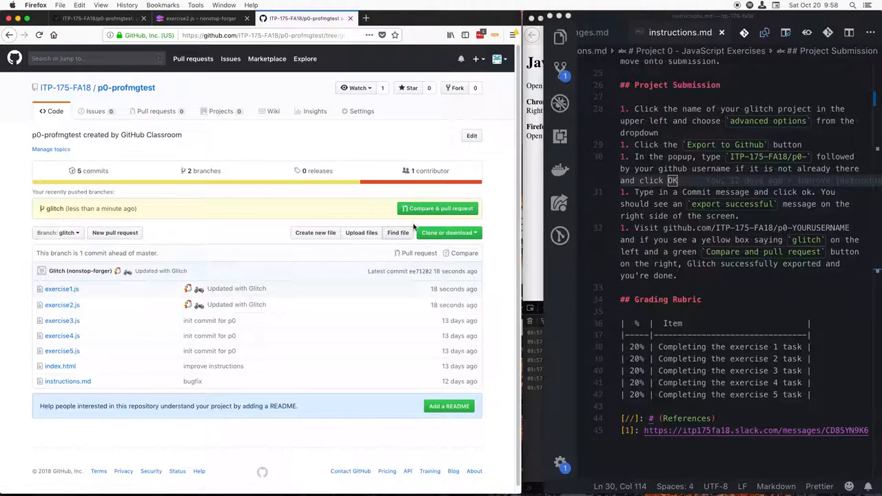
- Create pull request 'Updated with Glitch' from glitch and confirm its merge into master
click(440, 210)
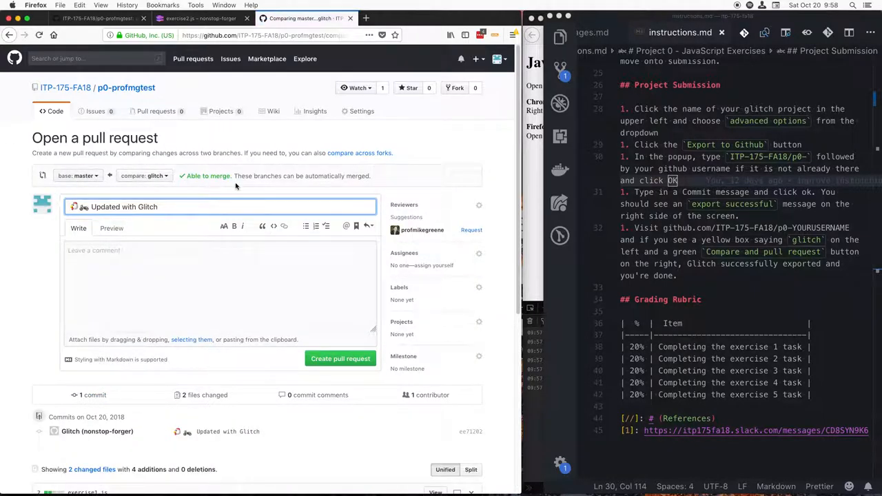
click(337, 359)
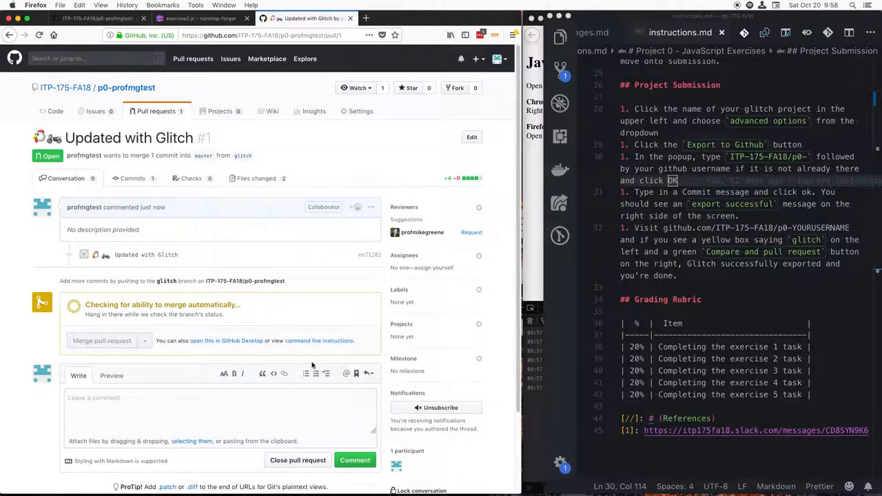
click(96, 373)
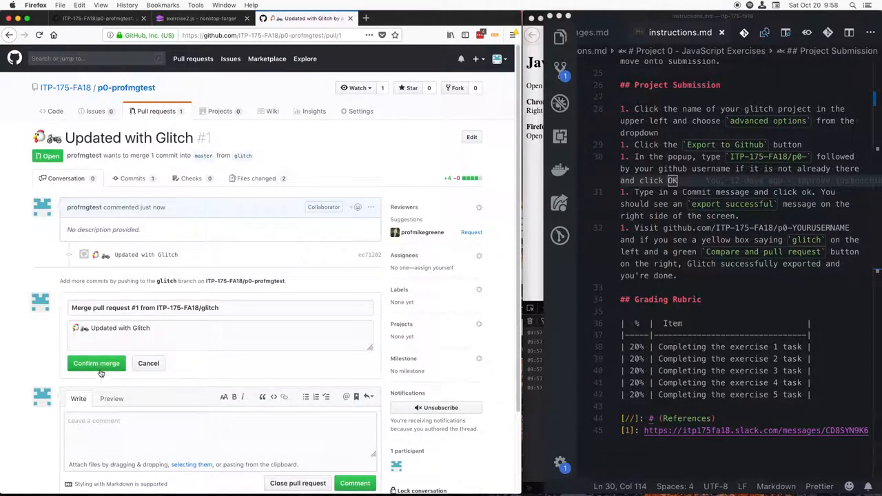
click(102, 365)
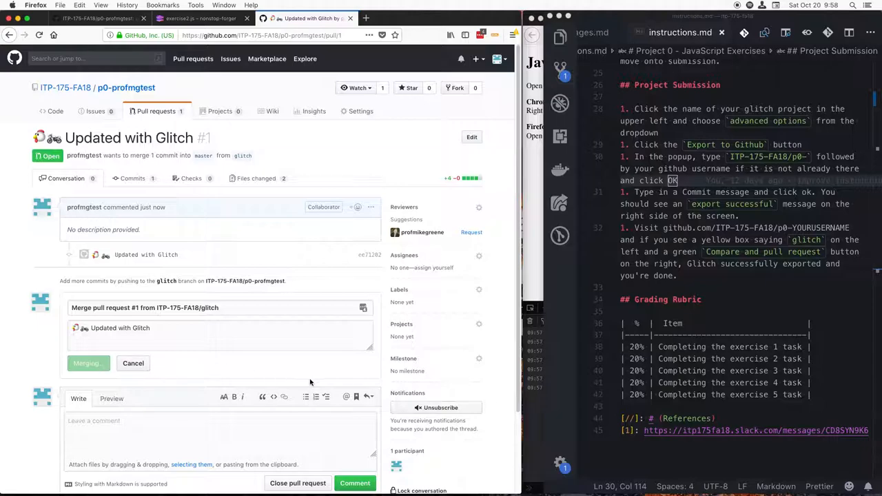